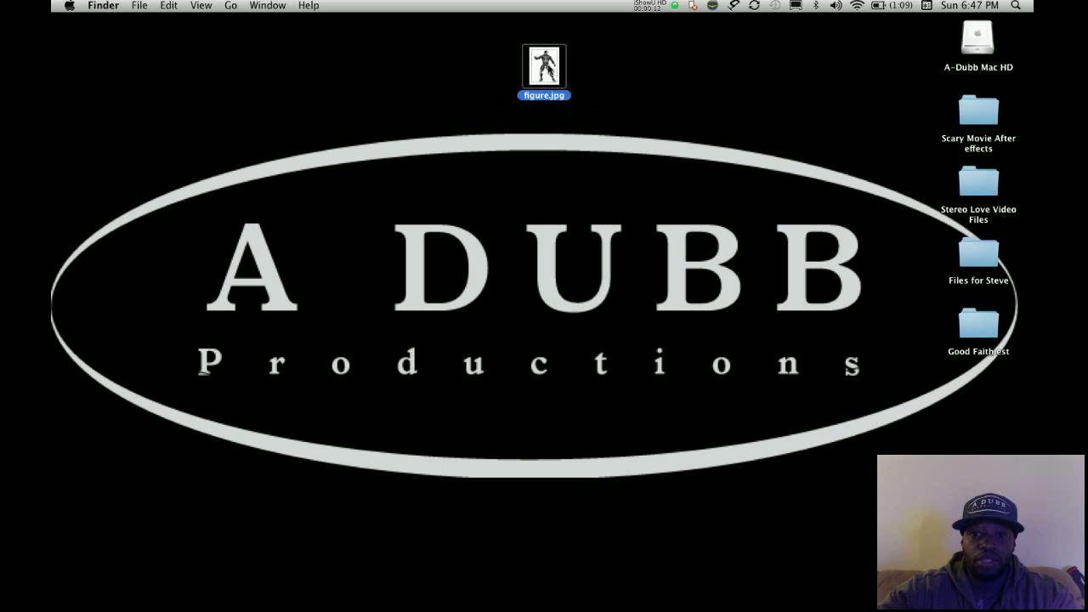
Step: Move the figure.jpg desktop icon below the Good Faith est folder in the right-hand column
drag(545, 68, 983, 400)
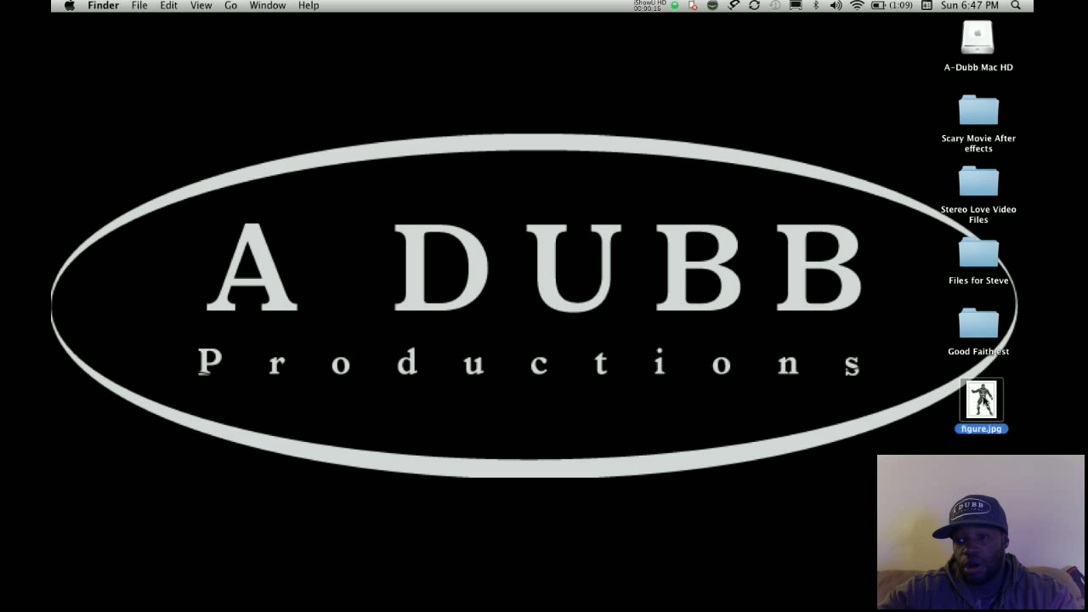
mouse_move(576, 598)
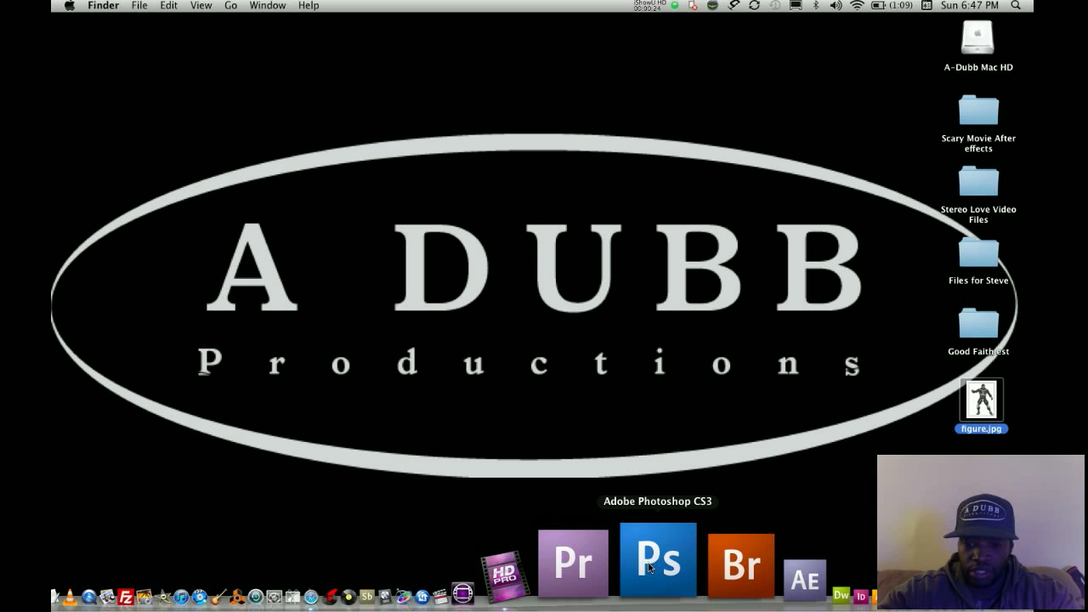
Step: Launch Photoshop CS3, dismiss the plug-in warning, and open figure.jpg from the Desktop
click(649, 567)
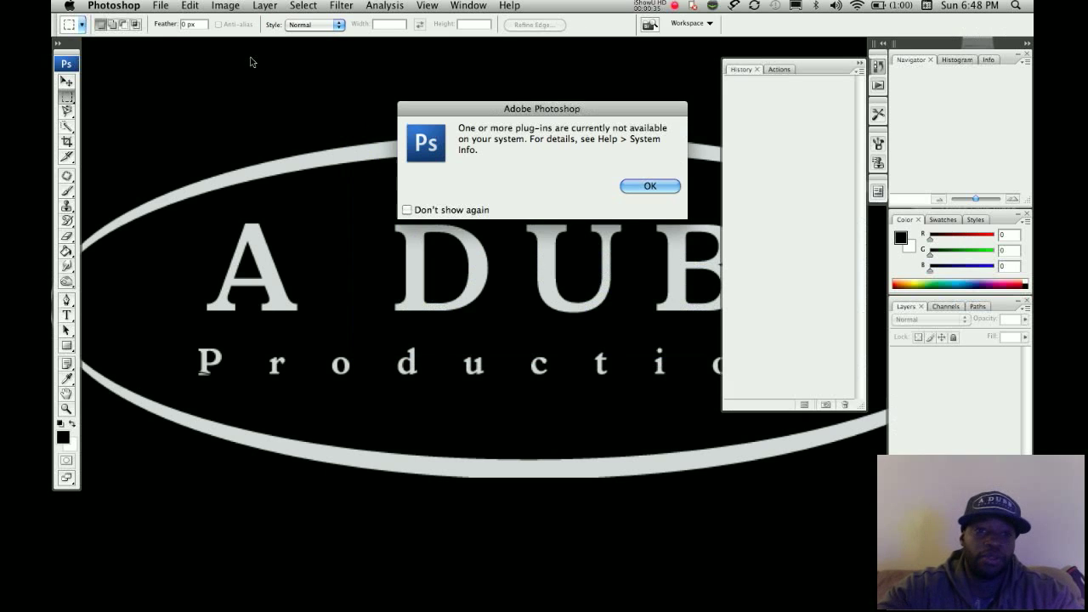
click(651, 186)
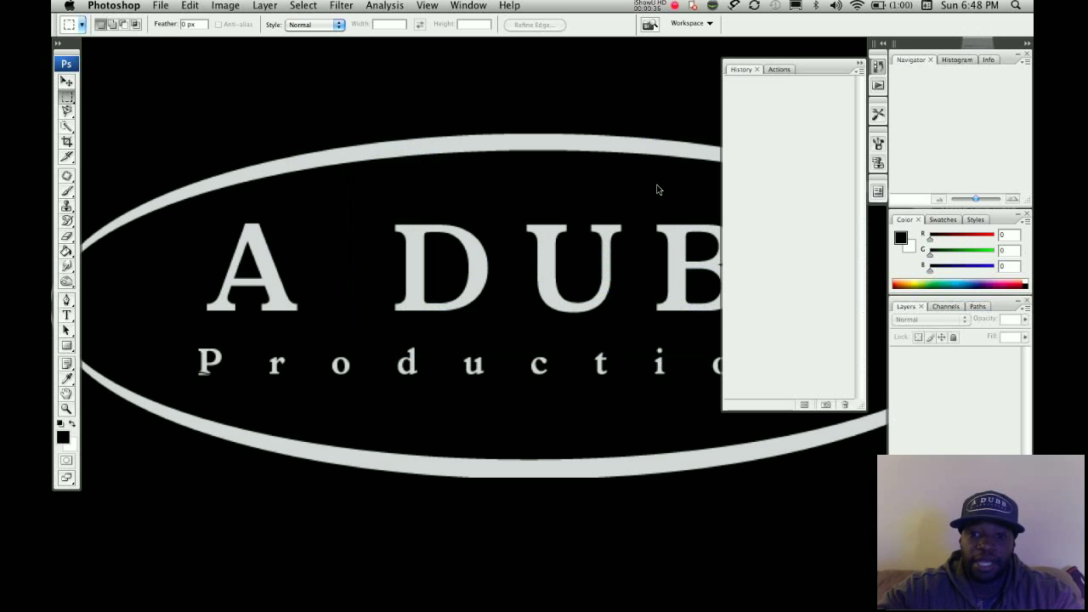
click(160, 6)
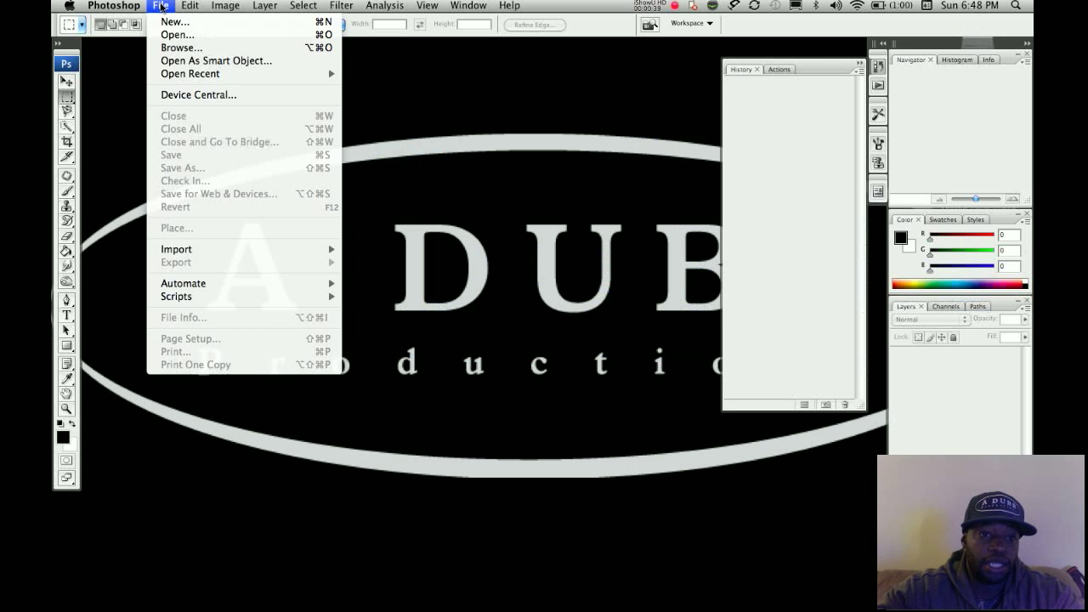
click(198, 40)
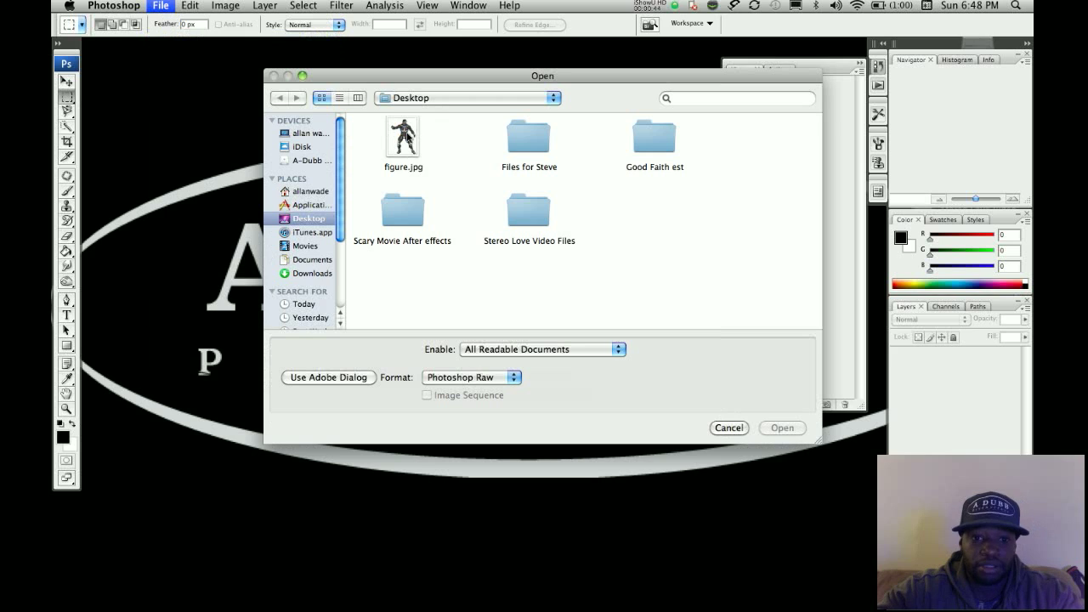
click(407, 138)
click(786, 428)
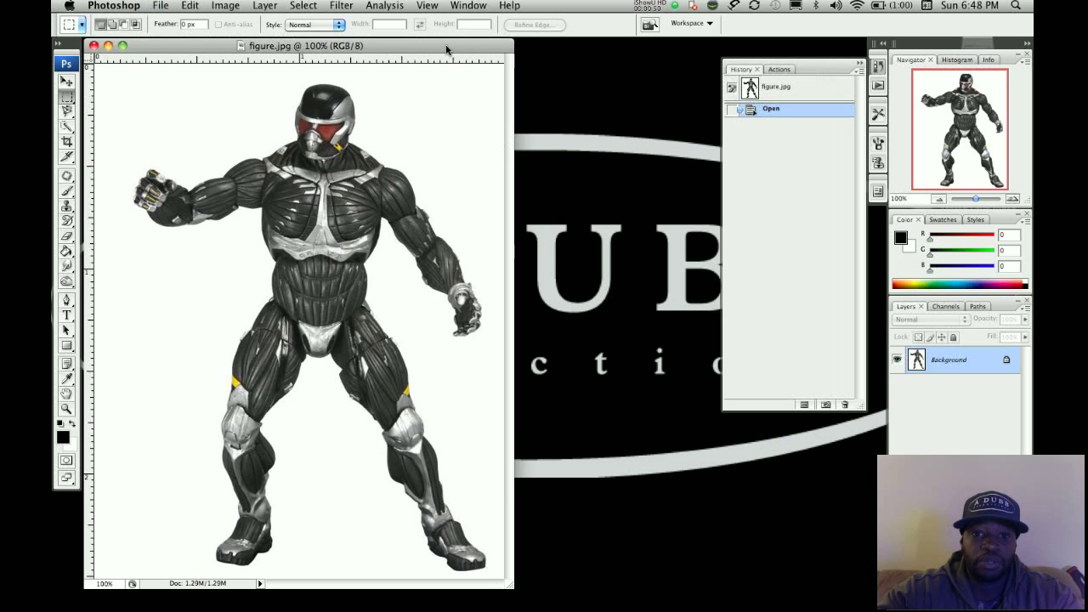
Step: Convert the Background into an ordinary layer named Layer 0
drag(446, 48, 582, 60)
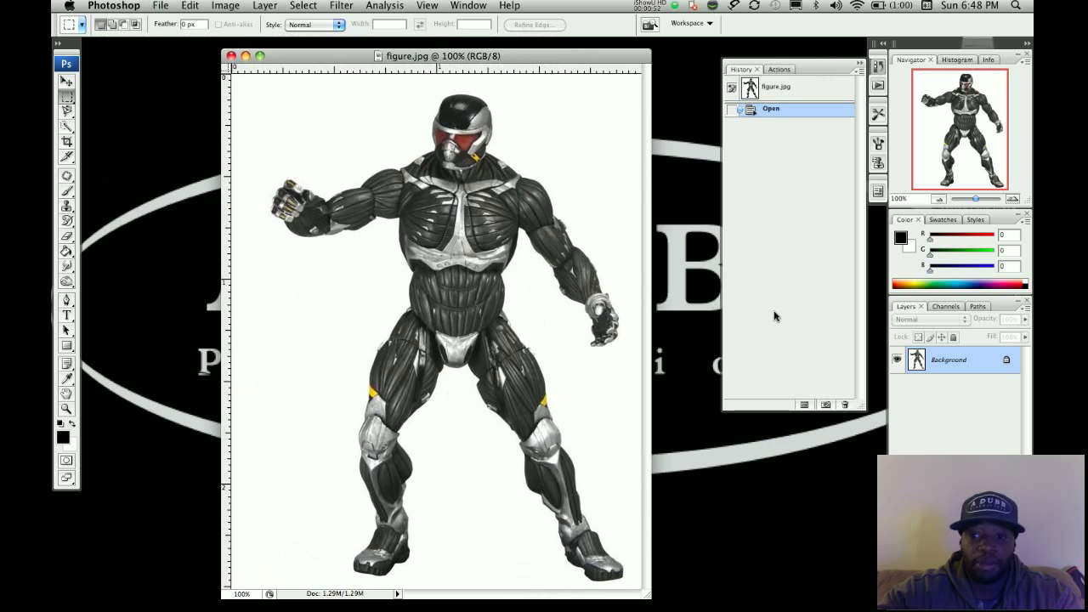
double_click(949, 362)
click(851, 260)
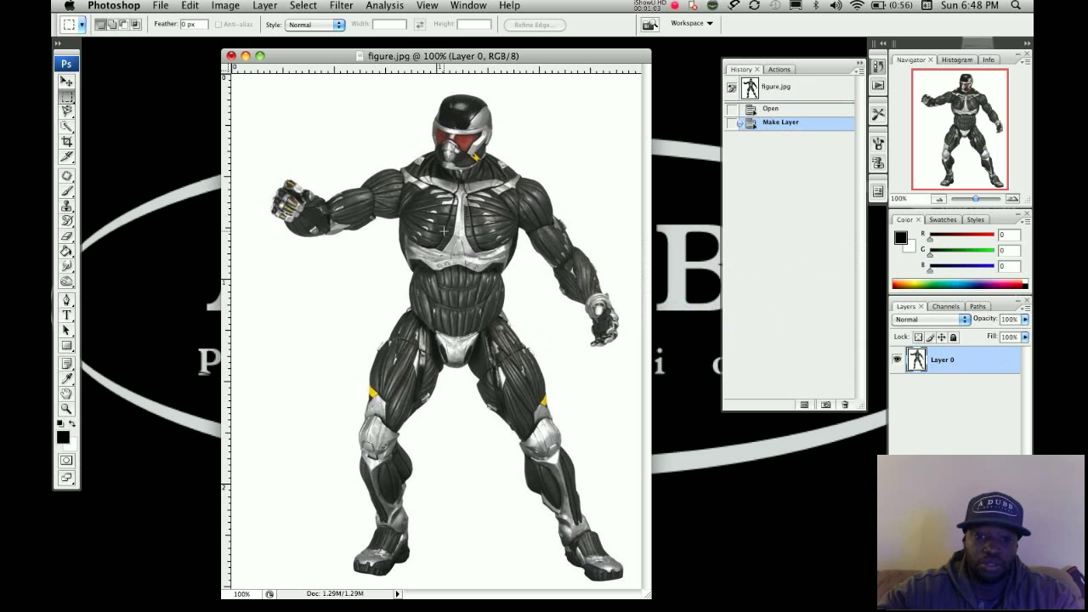
click(68, 114)
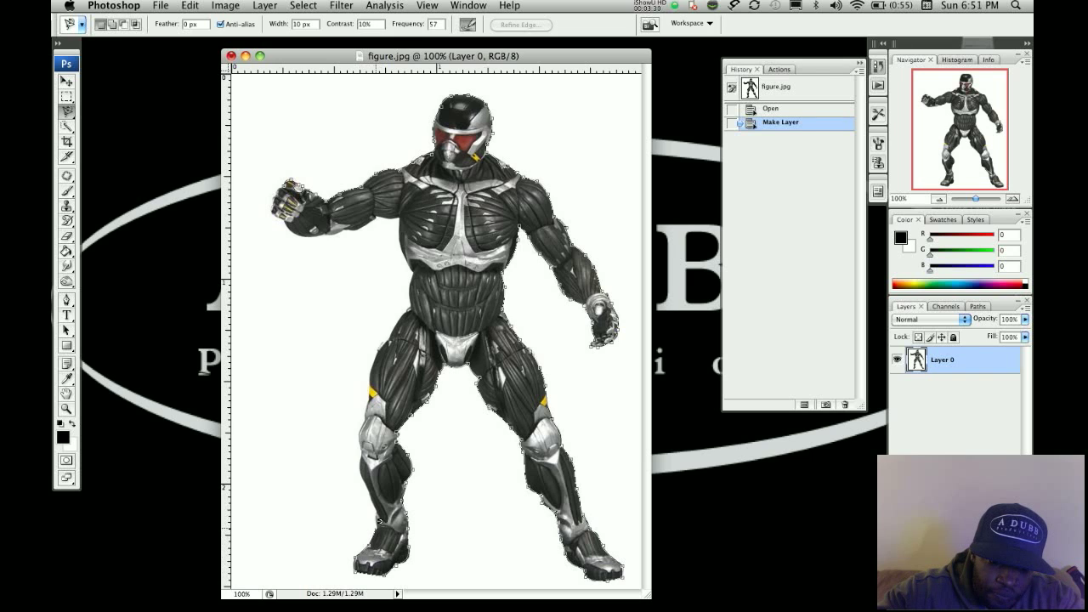
Step: Trace the Magnetic Lasso up the left leg and under the raised arm, closing the figure selection
mouse_move(380, 500)
mouse_down()
mouse_move(363, 444)
mouse_move(377, 355)
mouse_move(414, 297)
mouse_move(402, 228)
mouse_up()
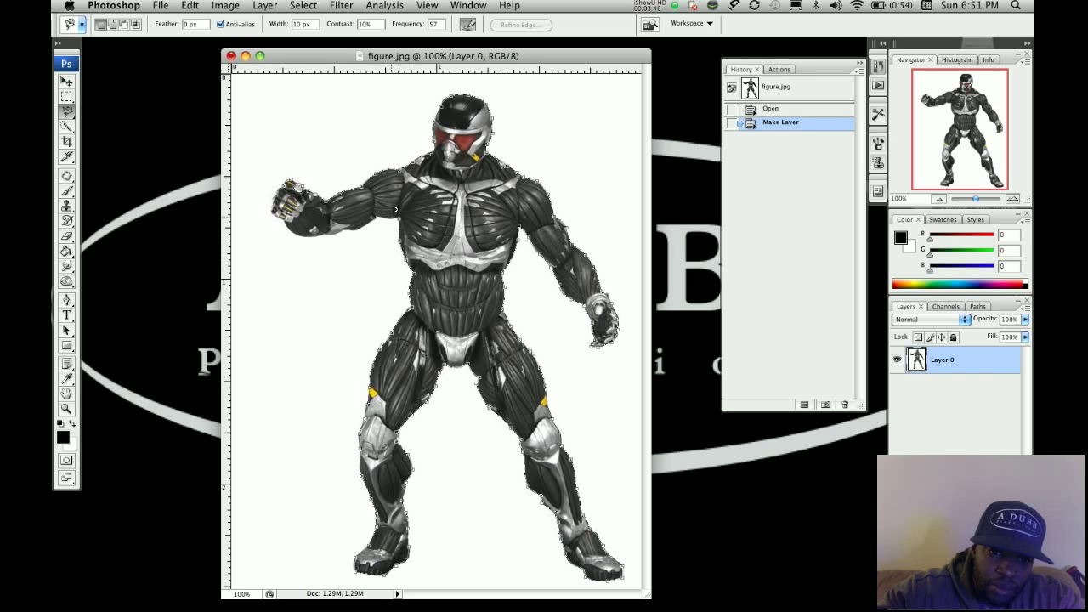
mouse_move(378, 208)
mouse_down()
mouse_move(349, 224)
mouse_move(299, 228)
mouse_move(274, 204)
mouse_move(284, 182)
mouse_up()
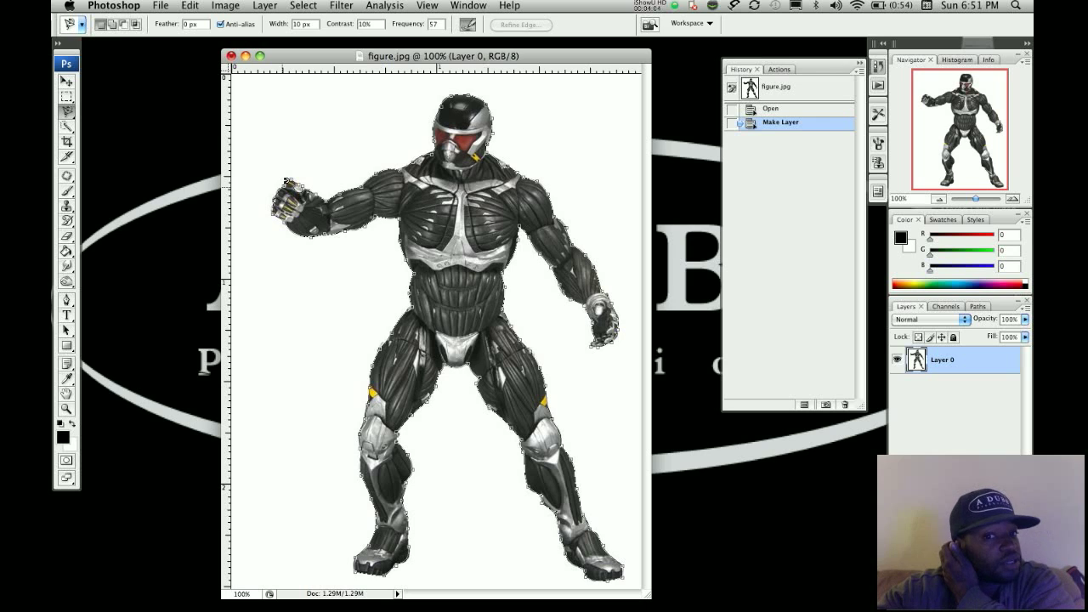
click(287, 181)
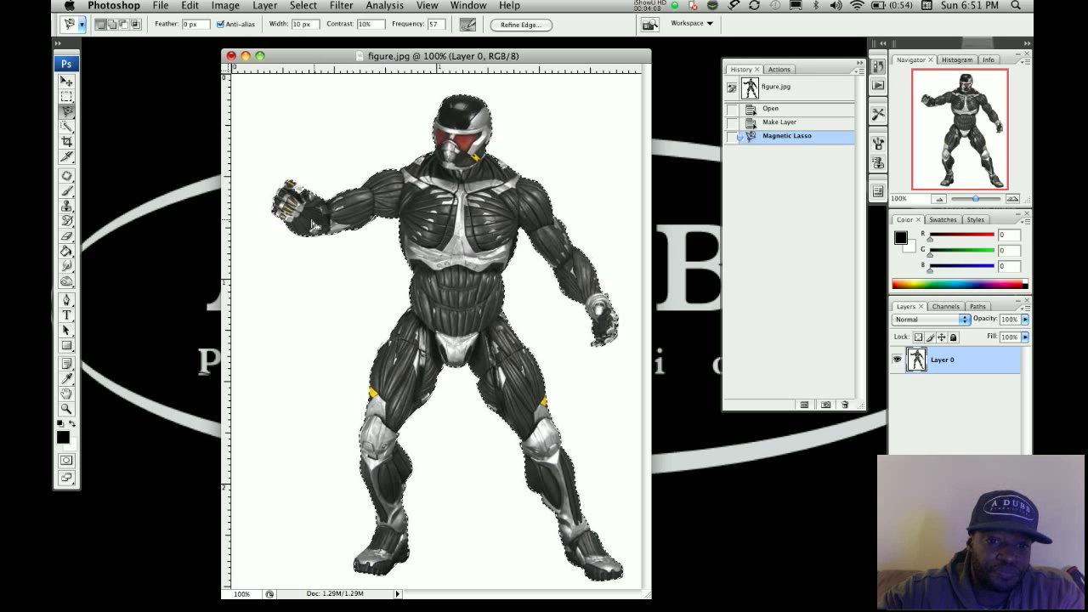
Step: Undo the accidental selection move and cut the figure onto a new layer via Layer via Cut
mouse_move(457, 236)
mouse_down()
mouse_move(507, 230)
mouse_move(422, 225)
mouse_move(449, 219)
mouse_up()
key(super+z)
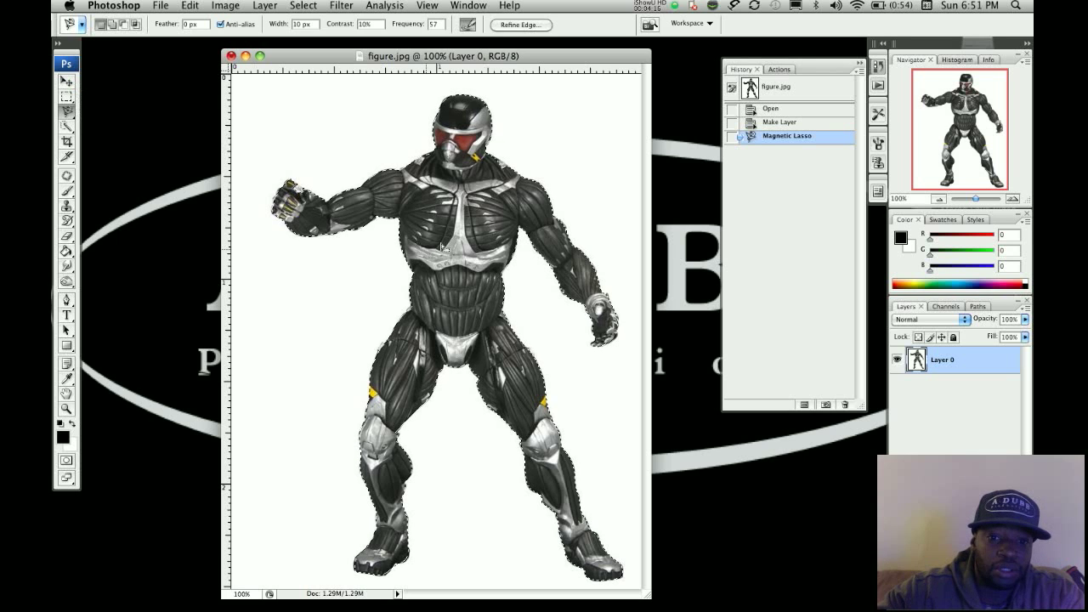
right_click(446, 246)
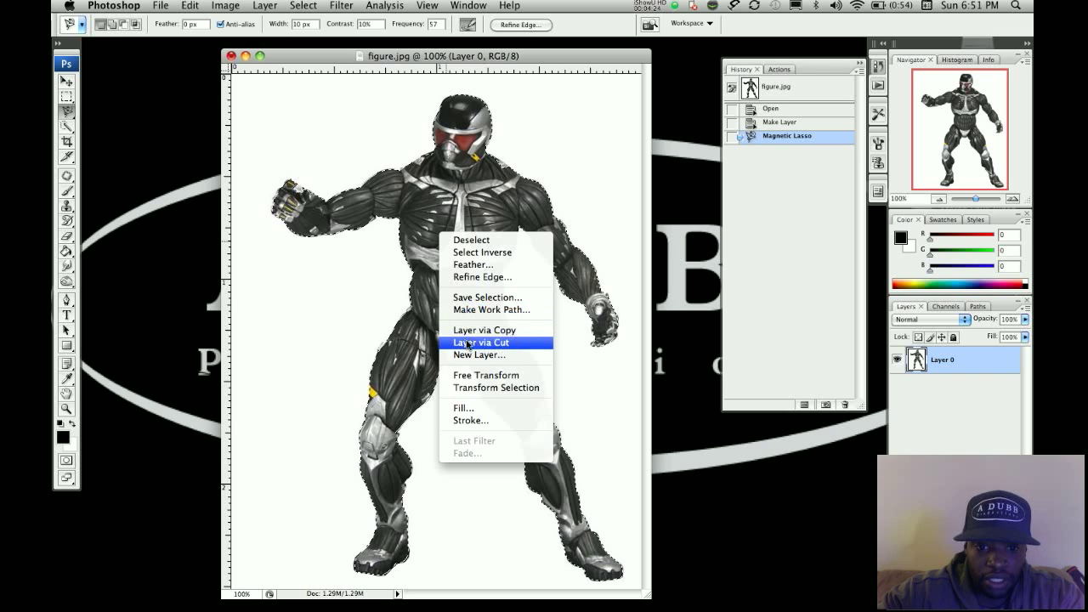
click(470, 343)
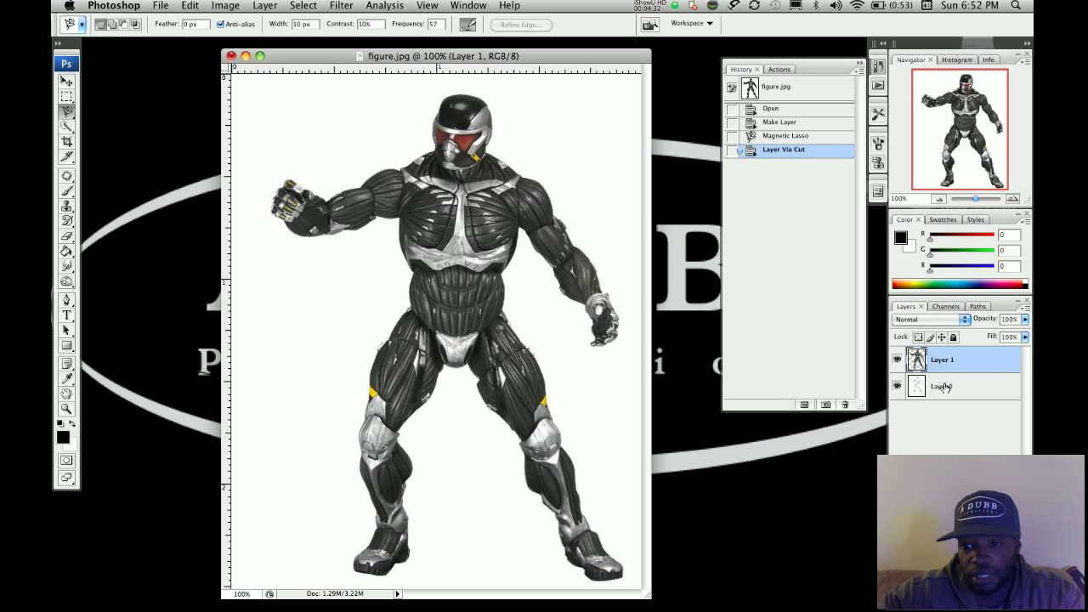
Step: Delete the original Layer 0, leaving the figure on transparency
click(945, 387)
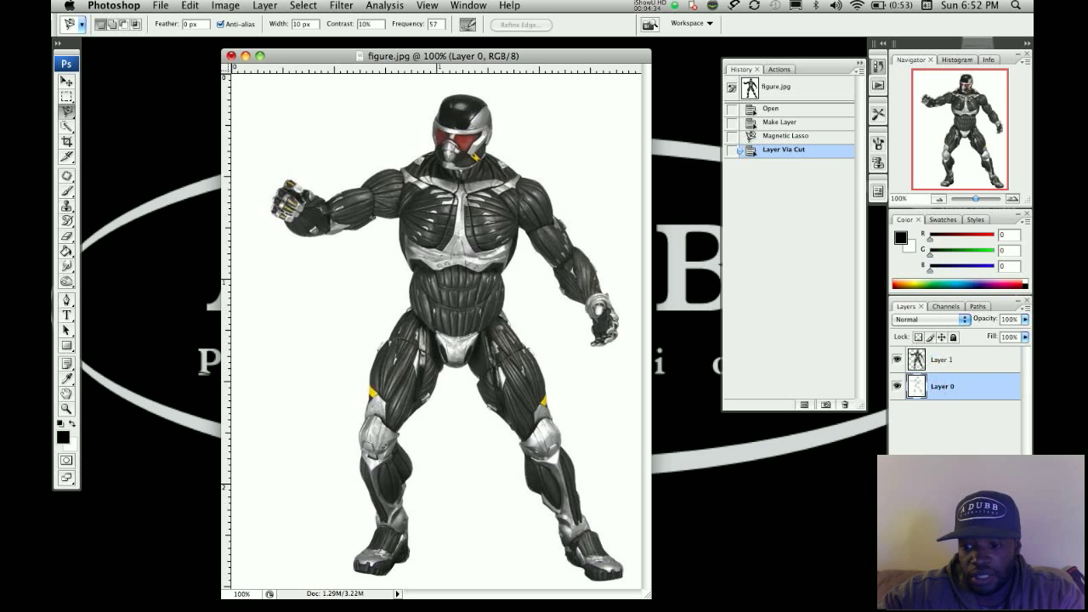
key(Delete)
click(566, 182)
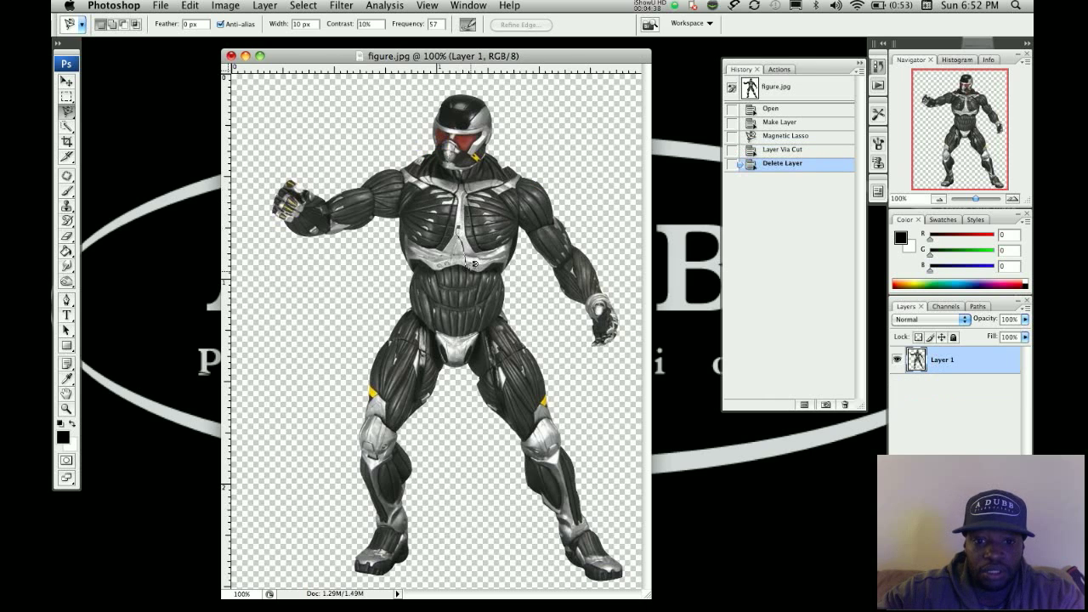
Step: Drop the stray chest selection and nudge Layer 1's figure slightly left with the Move tool
click(425, 184)
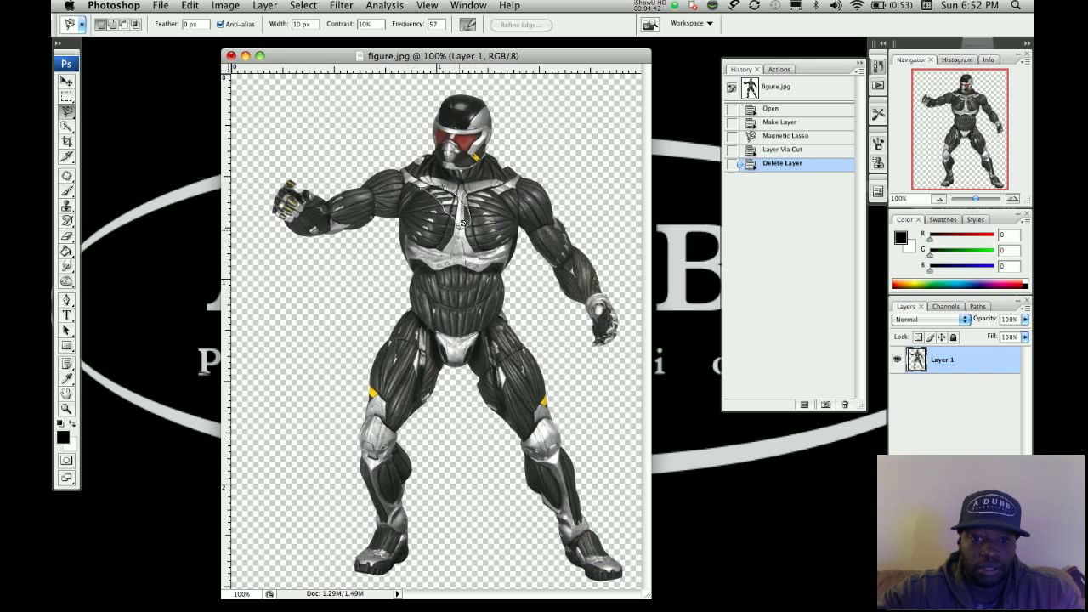
double_click(463, 223)
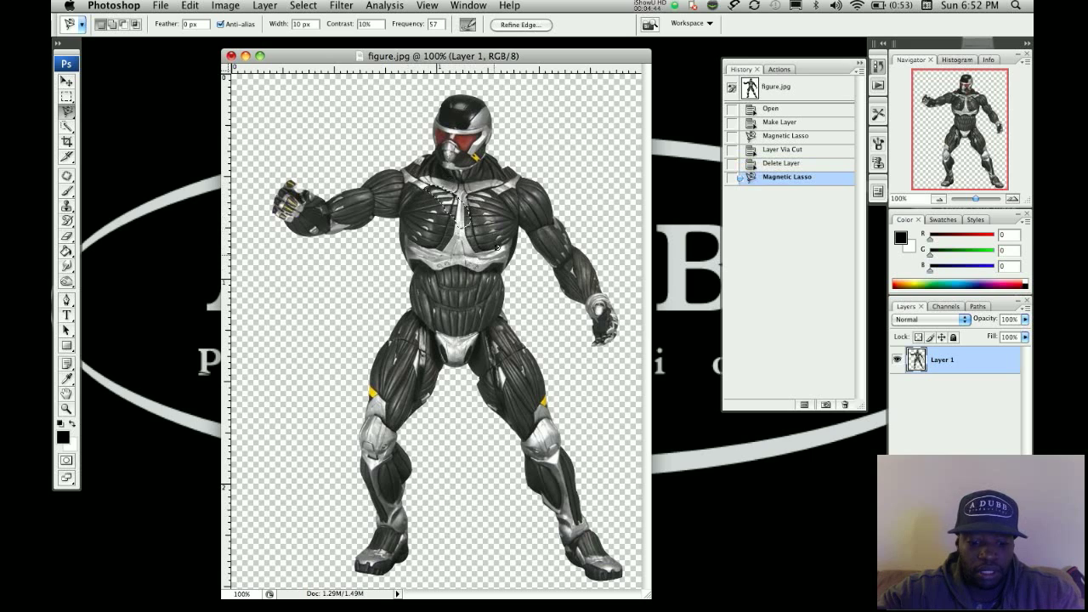
key(super+d)
click(67, 81)
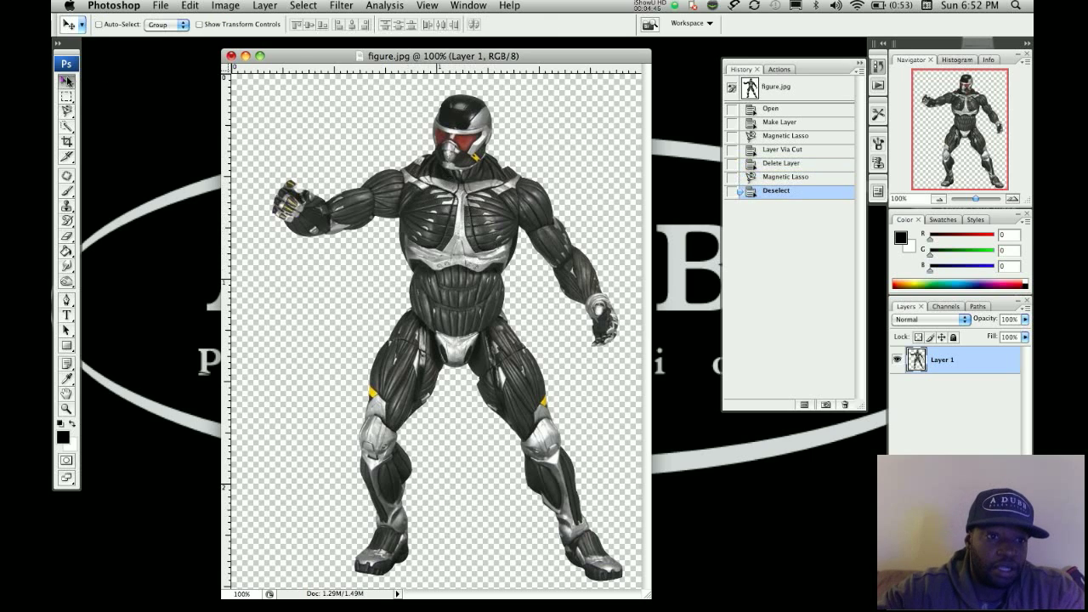
mouse_move(465, 231)
mouse_down()
mouse_move(341, 187)
mouse_move(442, 255)
mouse_move(449, 220)
mouse_move(451, 230)
mouse_up()
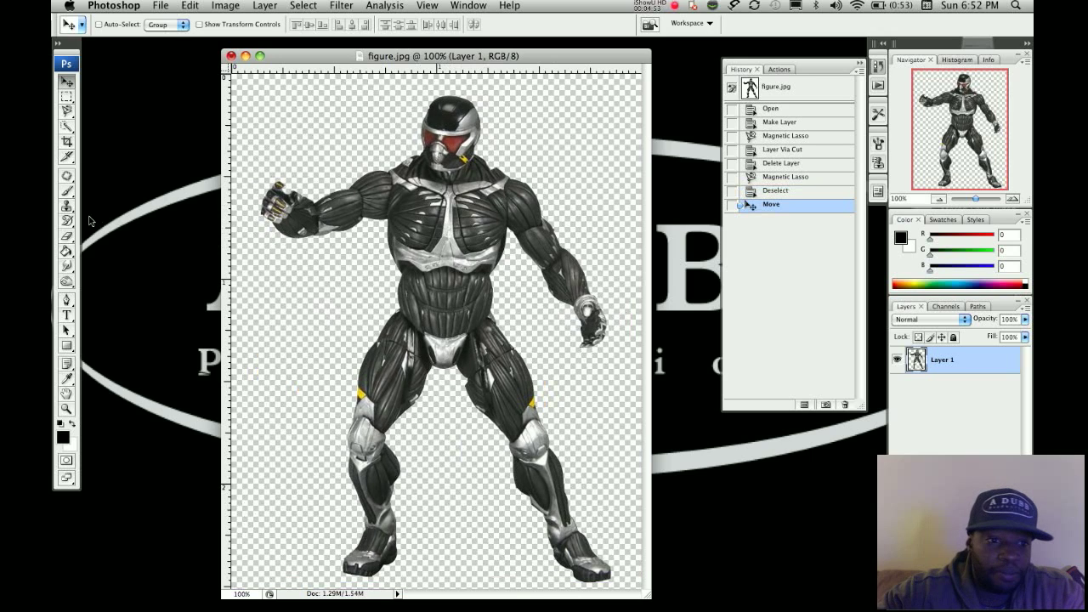
click(66, 109)
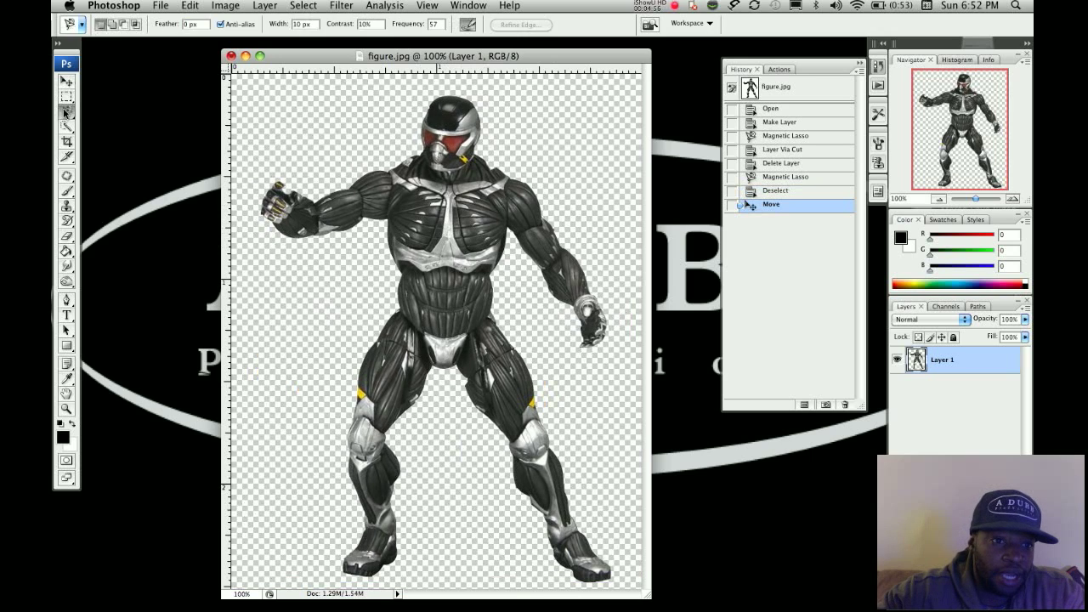
Step: Trace around the right arm from the shoulder and cut it onto a new layer
click(510, 220)
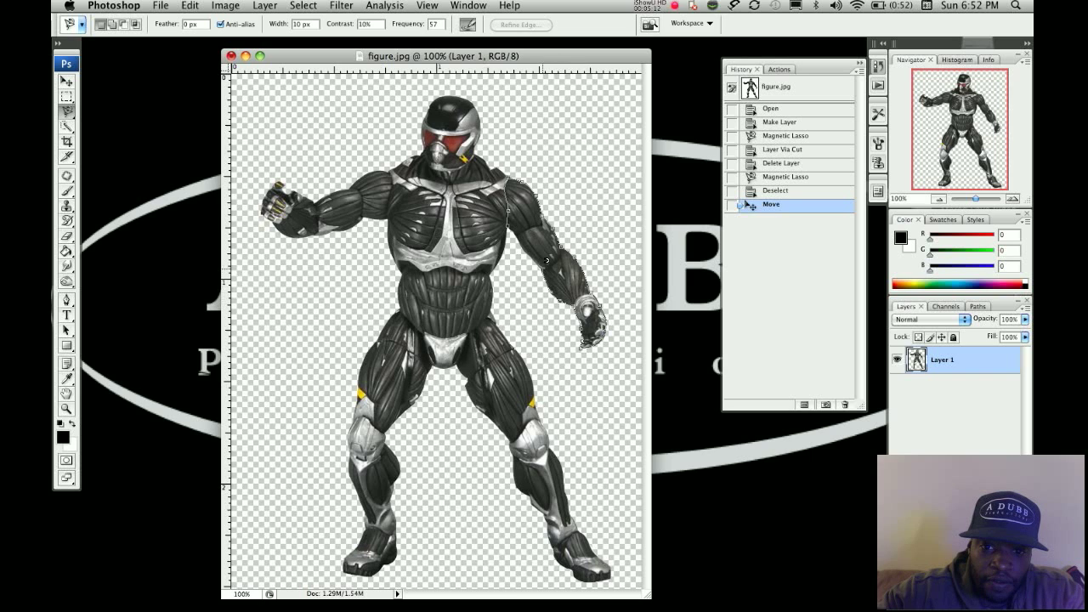
double_click(511, 220)
right_click(510, 195)
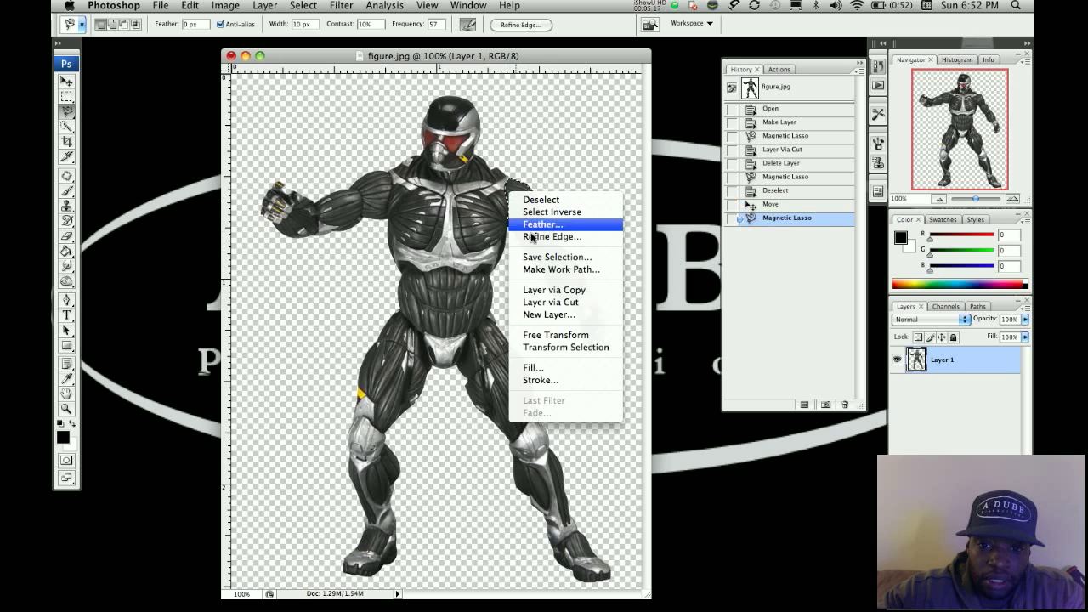
click(545, 303)
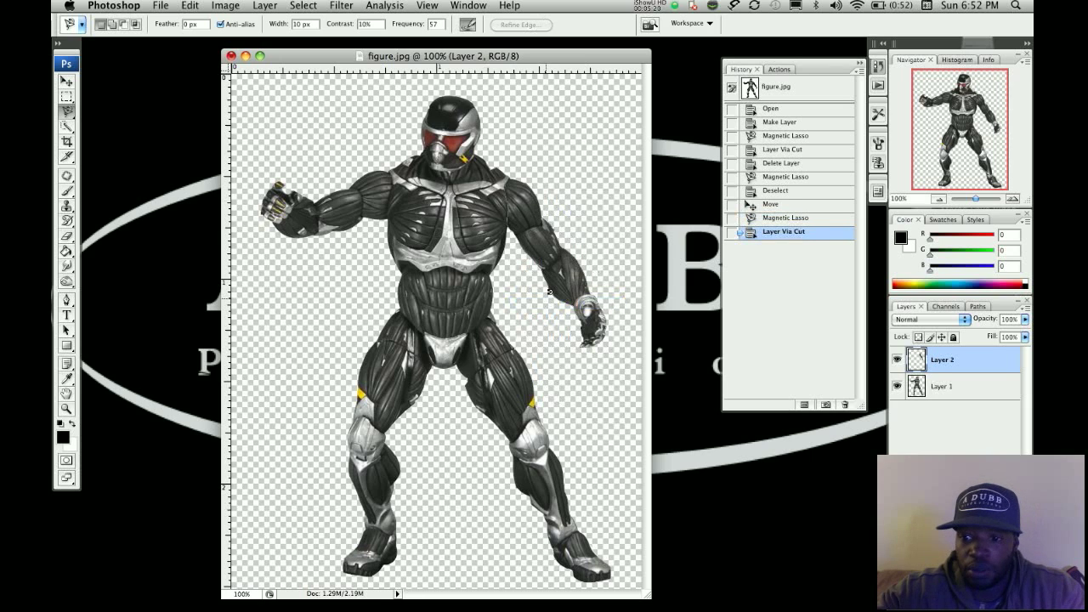
Step: Rename the new arm layer 'Right arm' and make Layer 1 active again
double_click(942, 362)
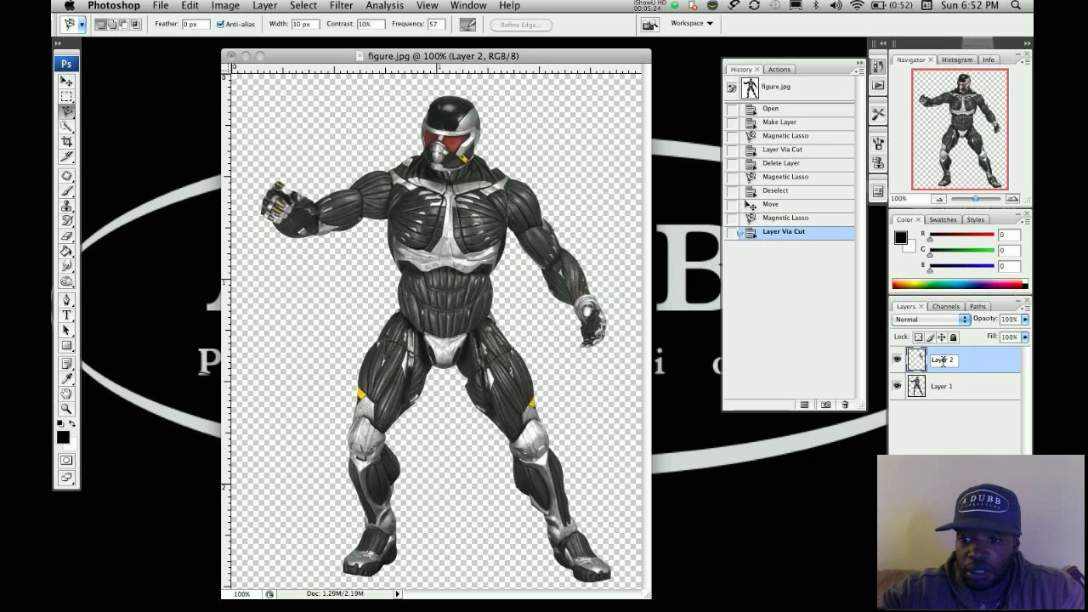
text(4)
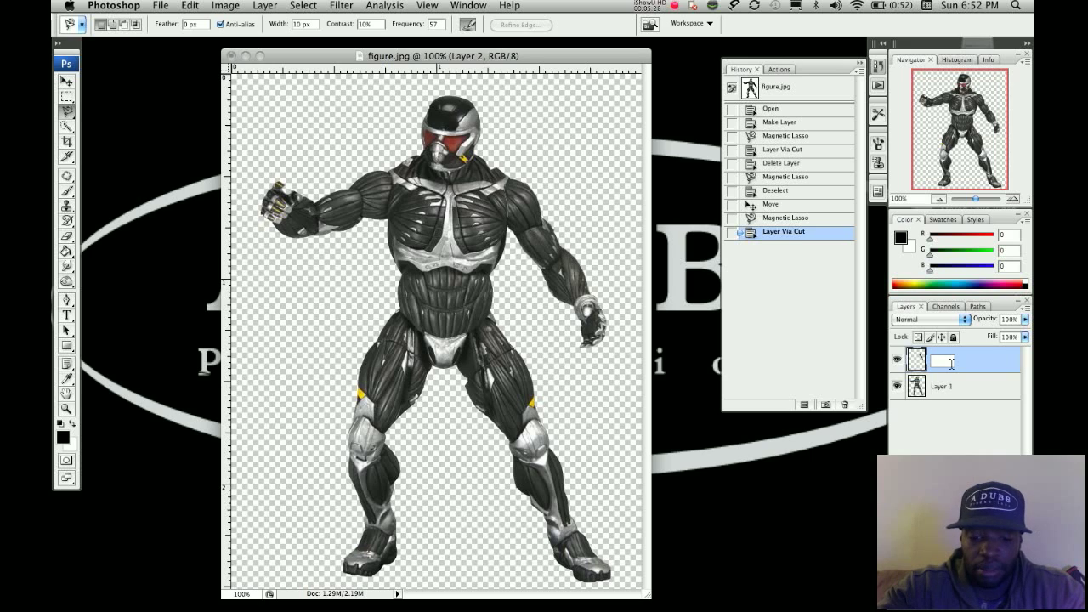
text(ight arm)
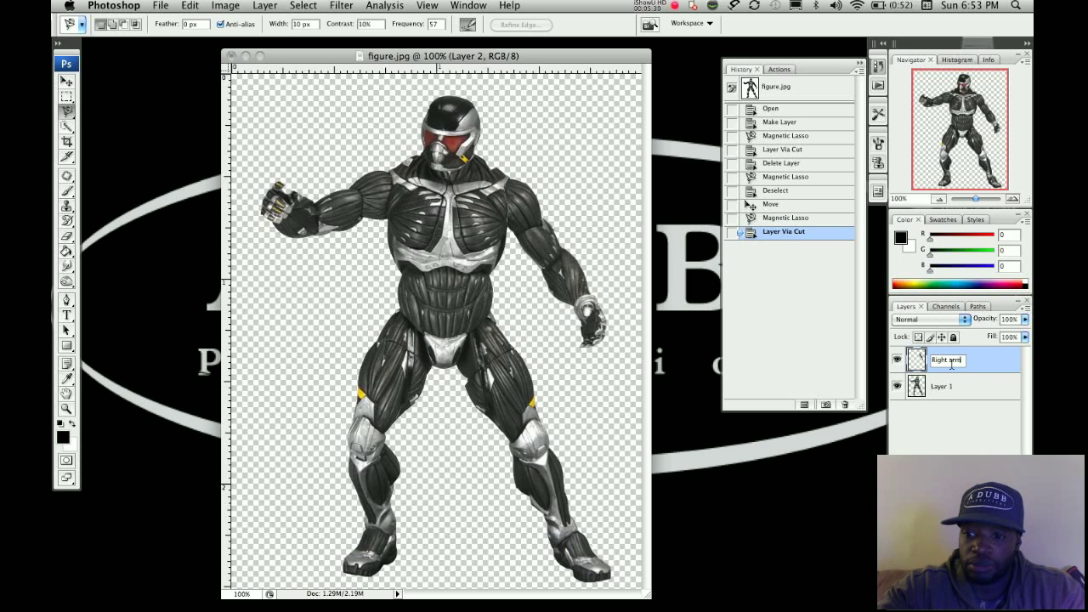
key(Return)
click(964, 415)
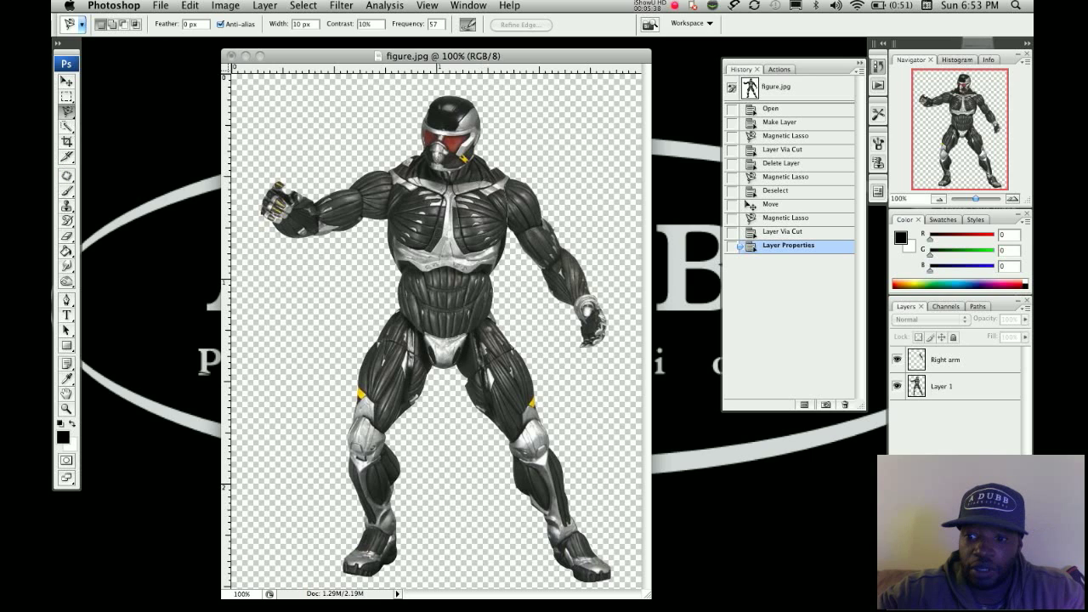
click(966, 377)
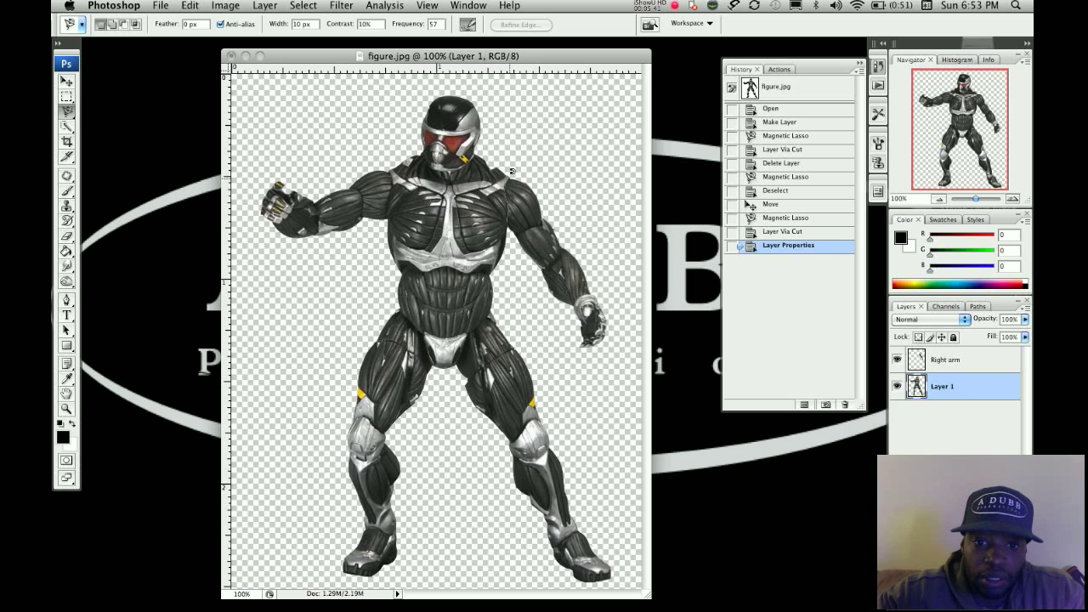
Step: Trace around the torso from the neck and cut it onto a new layer
click(459, 159)
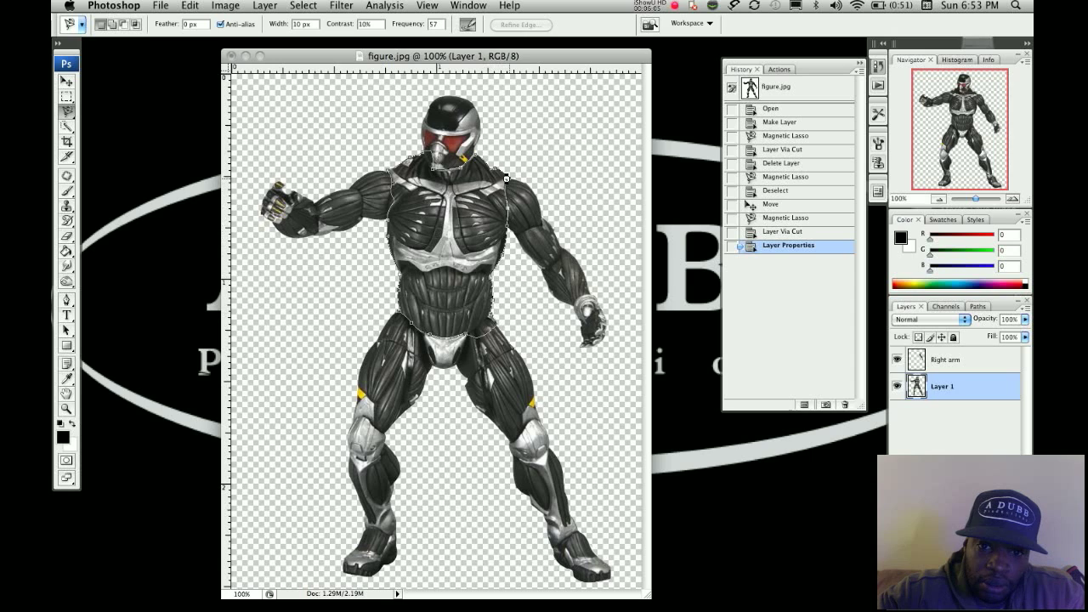
click(513, 171)
right_click(456, 201)
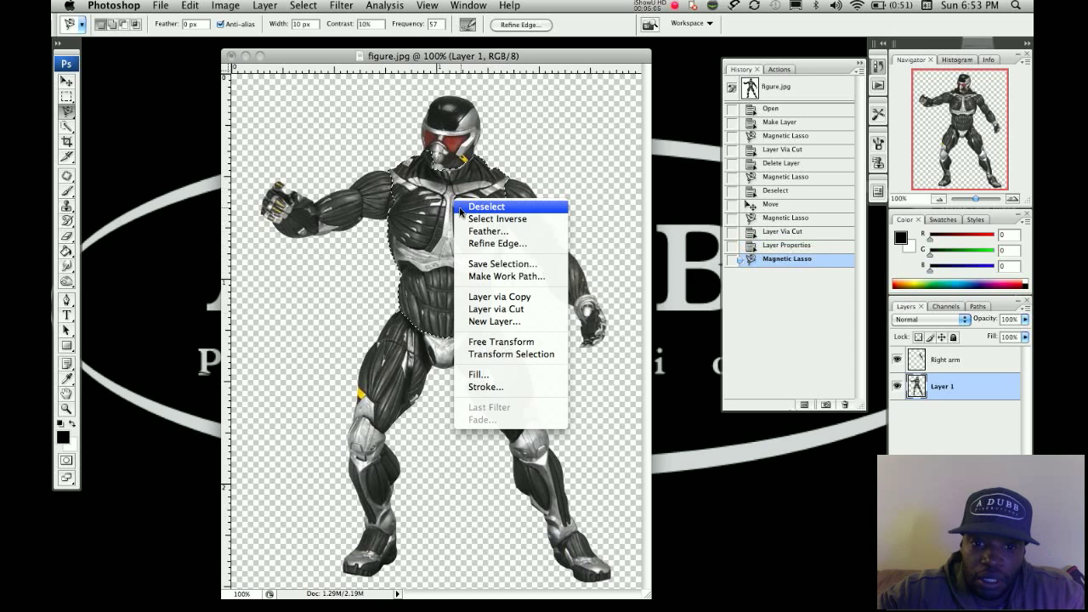
click(492, 309)
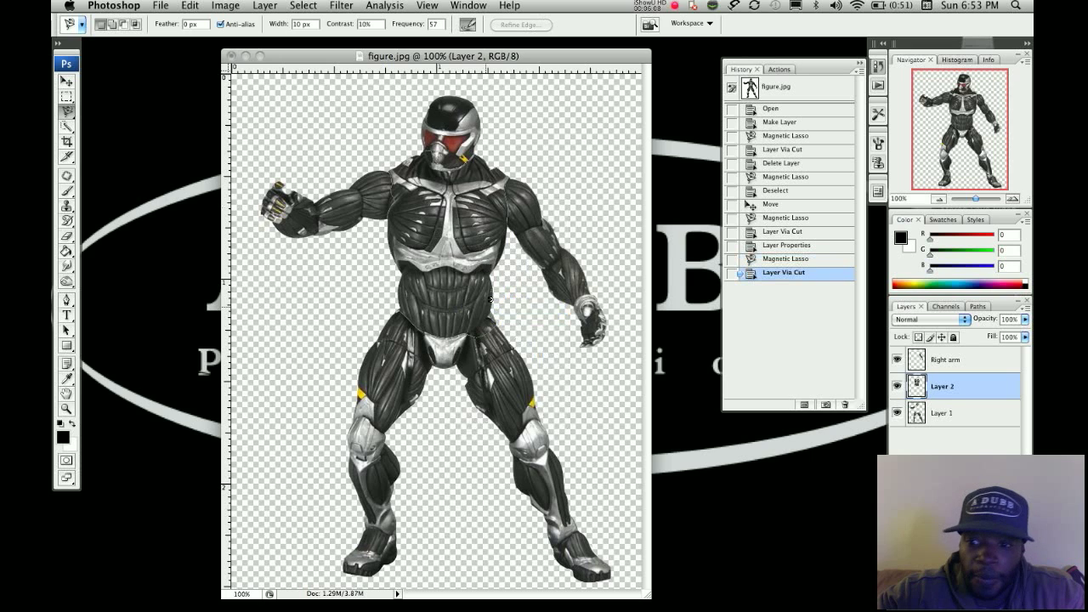
Step: Rename the torso layer 'Body' and return to Layer 1
double_click(948, 387)
text(Body)
key(Return)
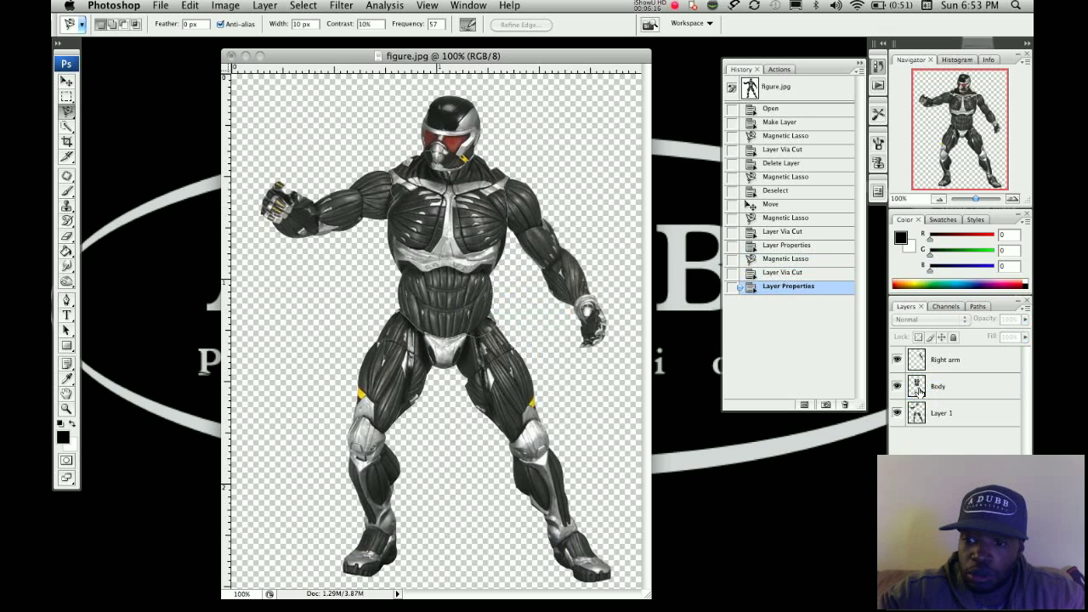
click(939, 413)
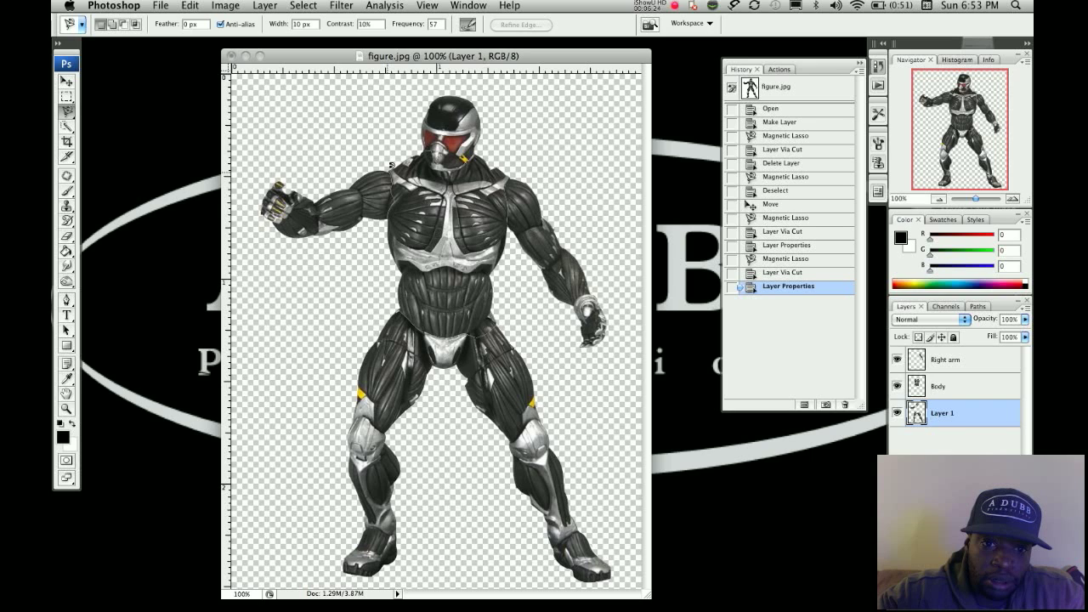
Step: Trace around the arm on the image's left side and cut it onto a new layer
click(358, 174)
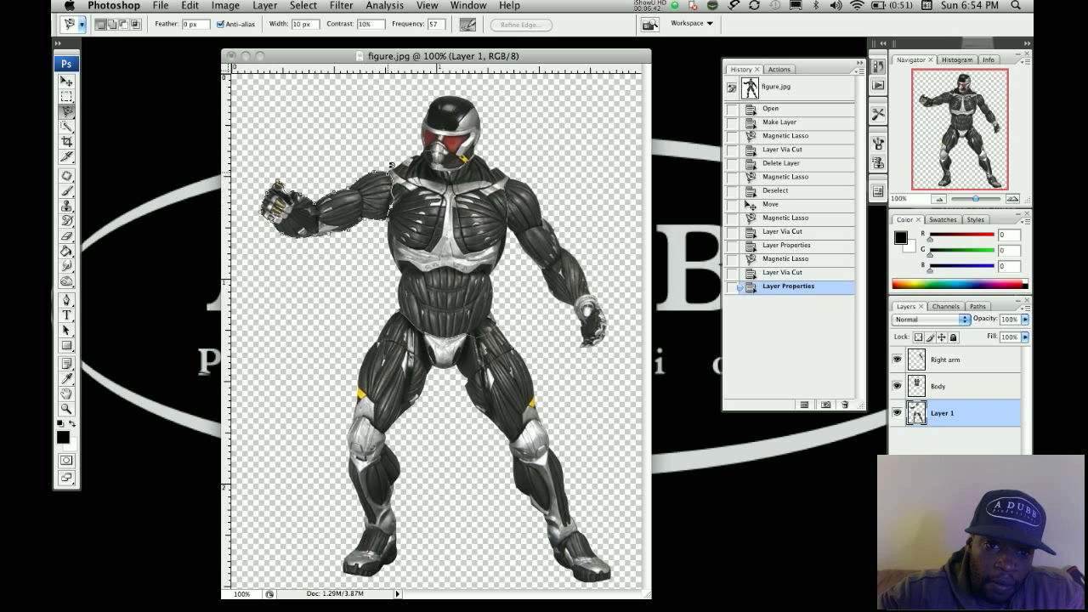
double_click(384, 173)
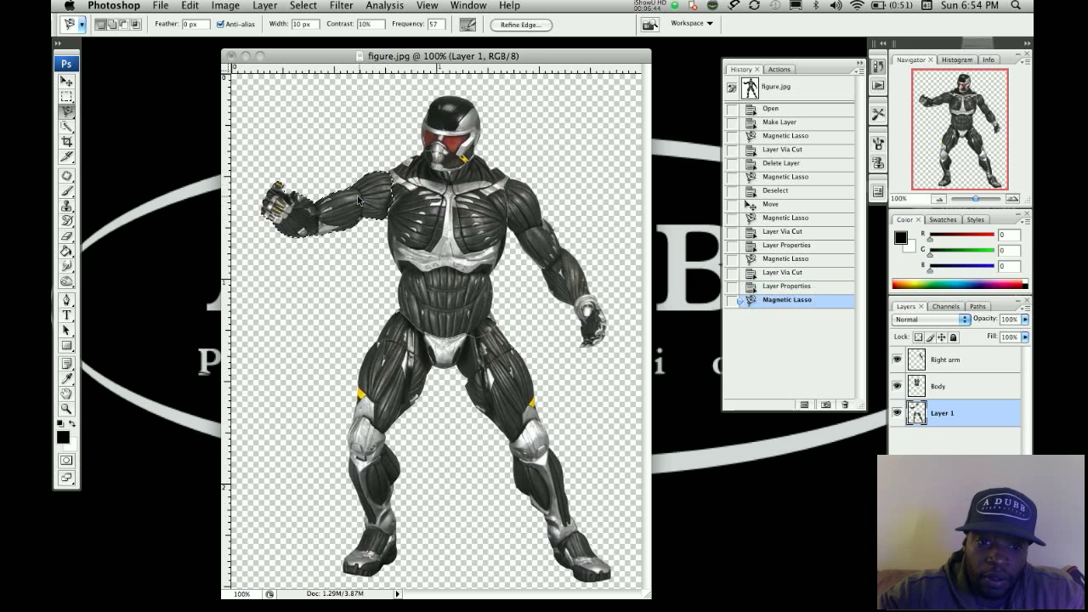
right_click(353, 188)
click(389, 297)
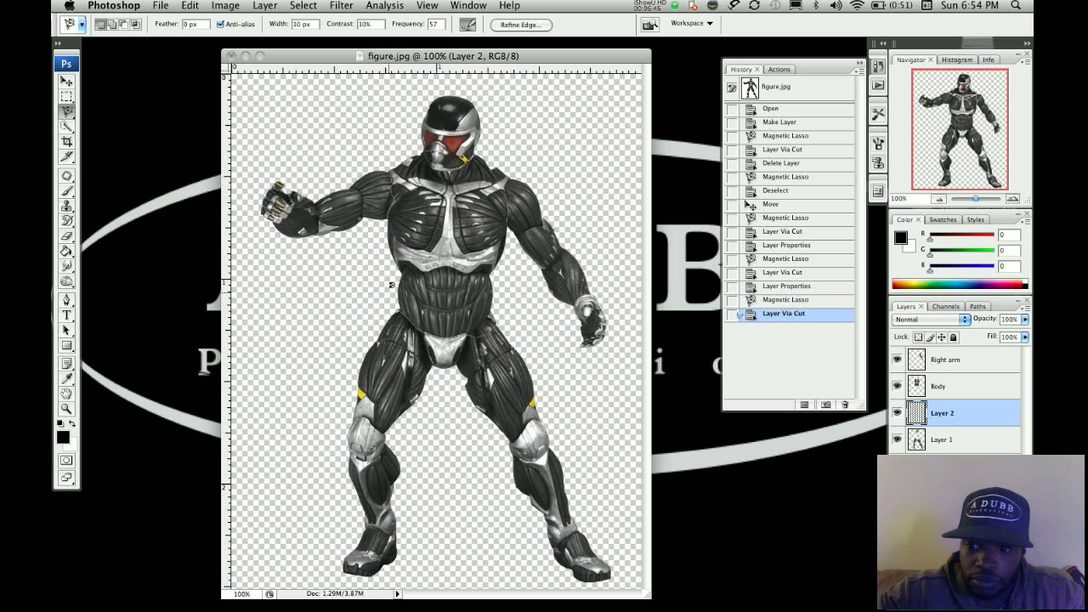
Step: Name the new arm layer 'Left arm' and reselect Layer 1
double_click(943, 414)
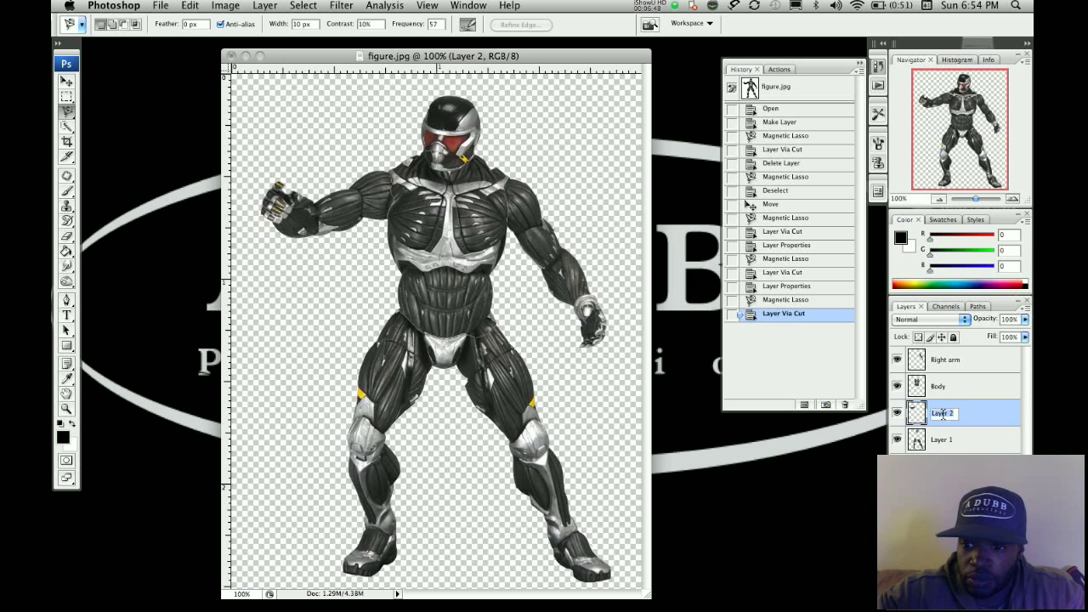
text(Left arm)
click(939, 439)
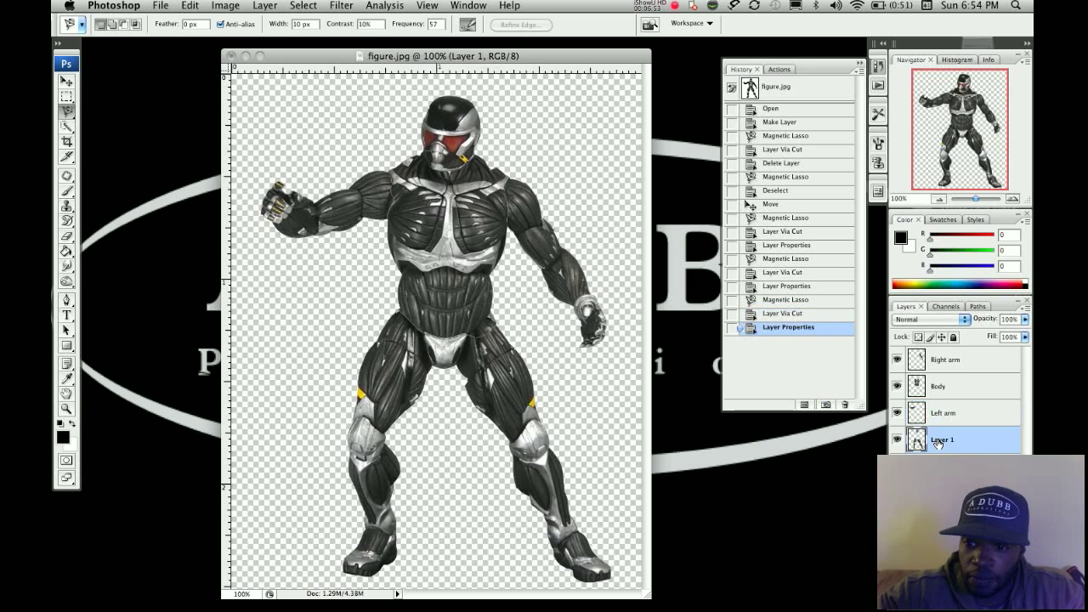
click(401, 305)
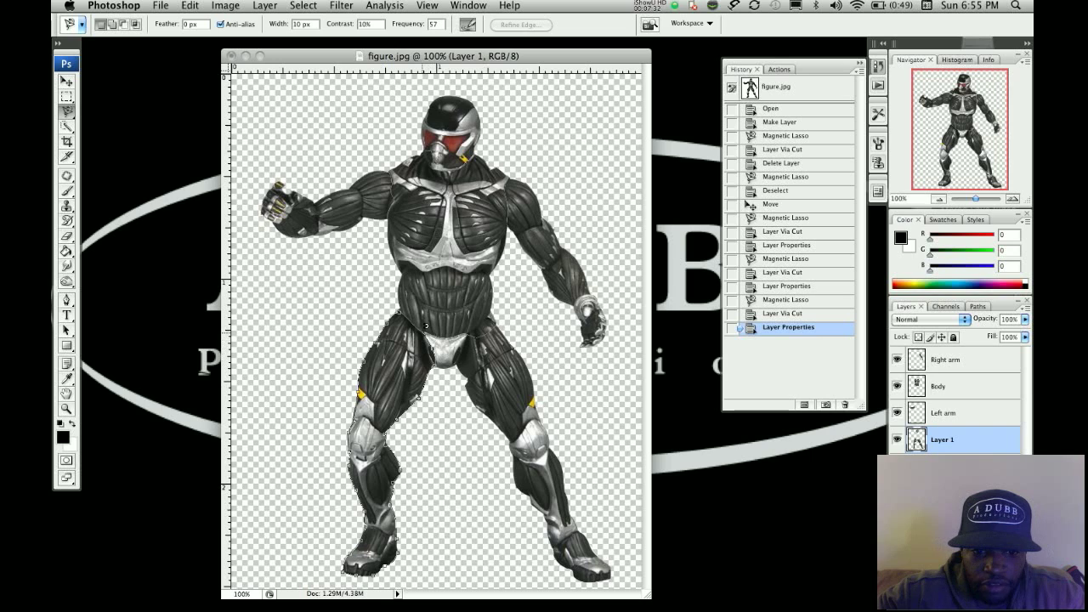
Step: Close the selection around the left leg and cut it onto a new layer
click(405, 311)
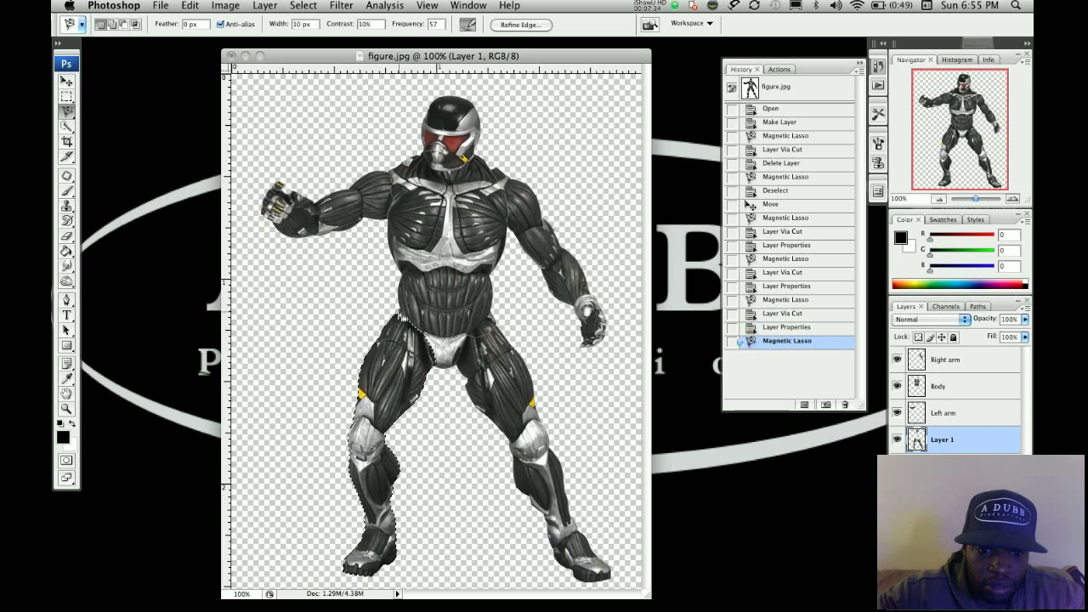
right_click(379, 338)
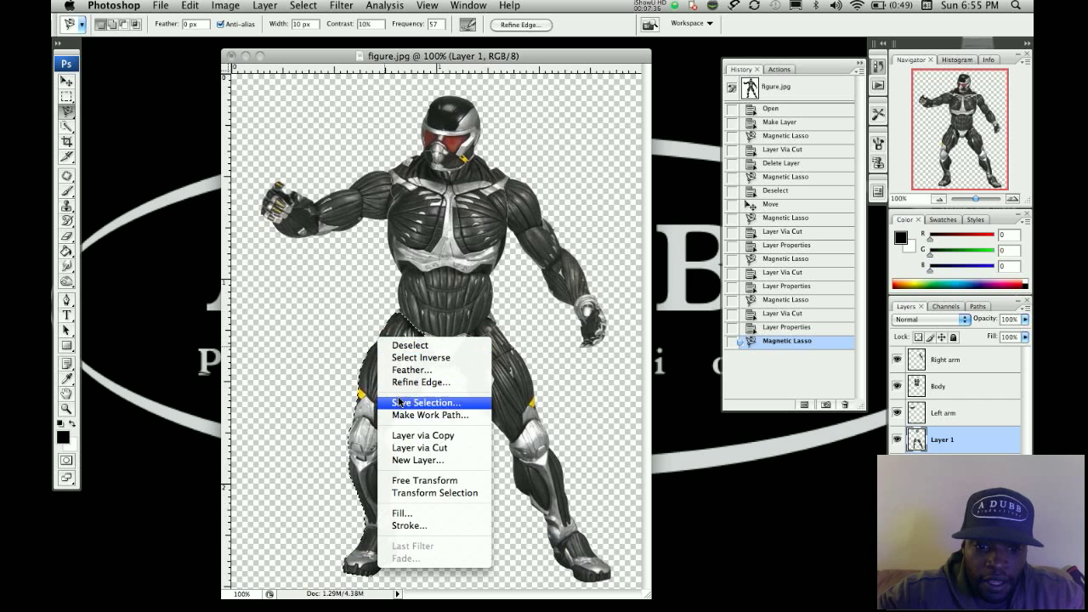
click(404, 448)
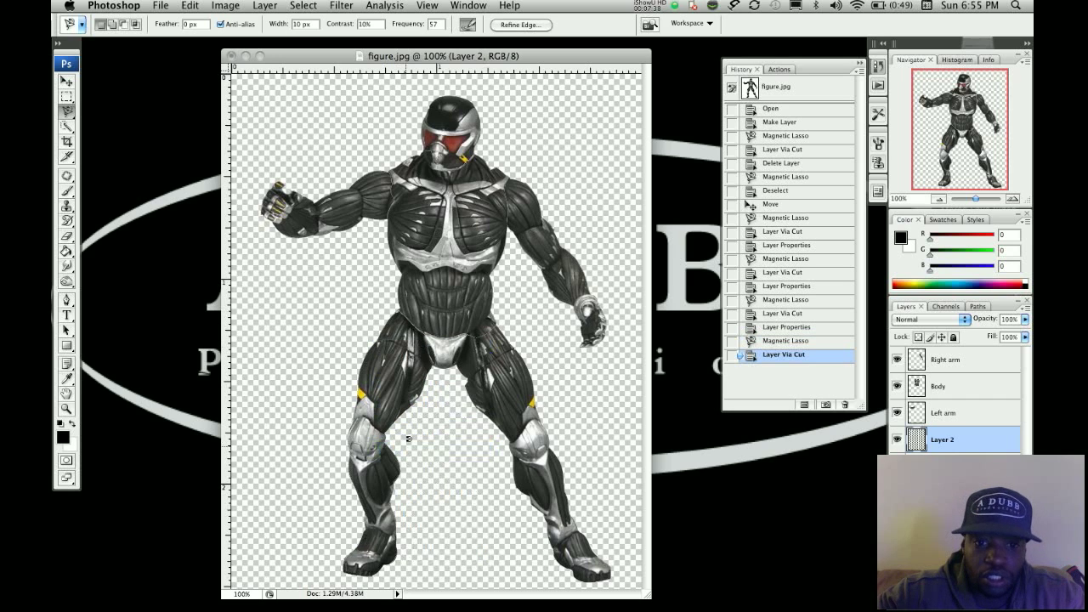
Step: Rename the leg layer 'Left leg' and make Layer 1 active again
double_click(938, 439)
text(Le)
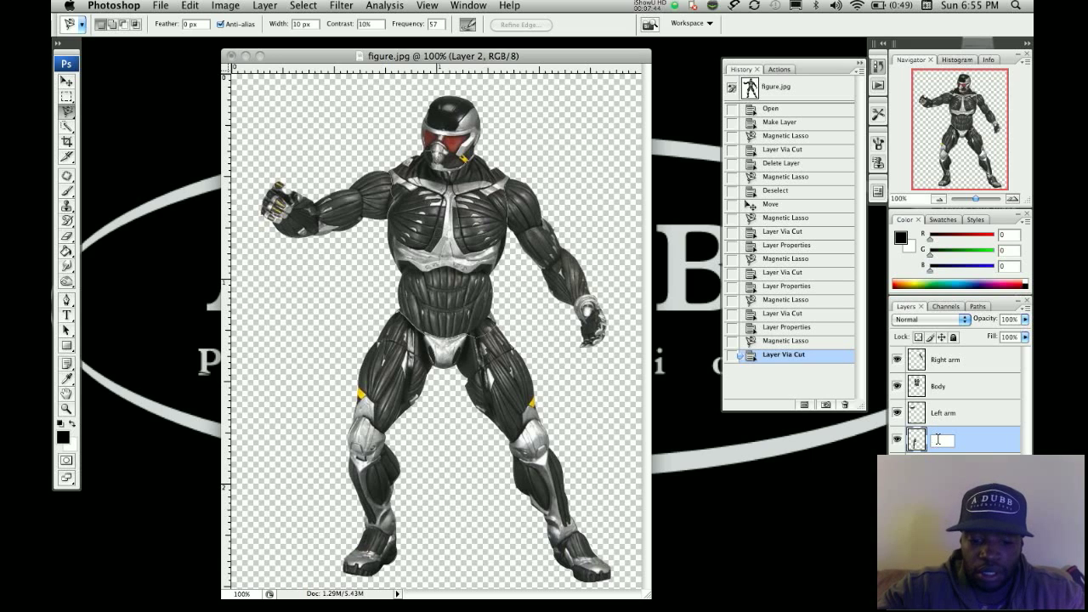
text(ft le)
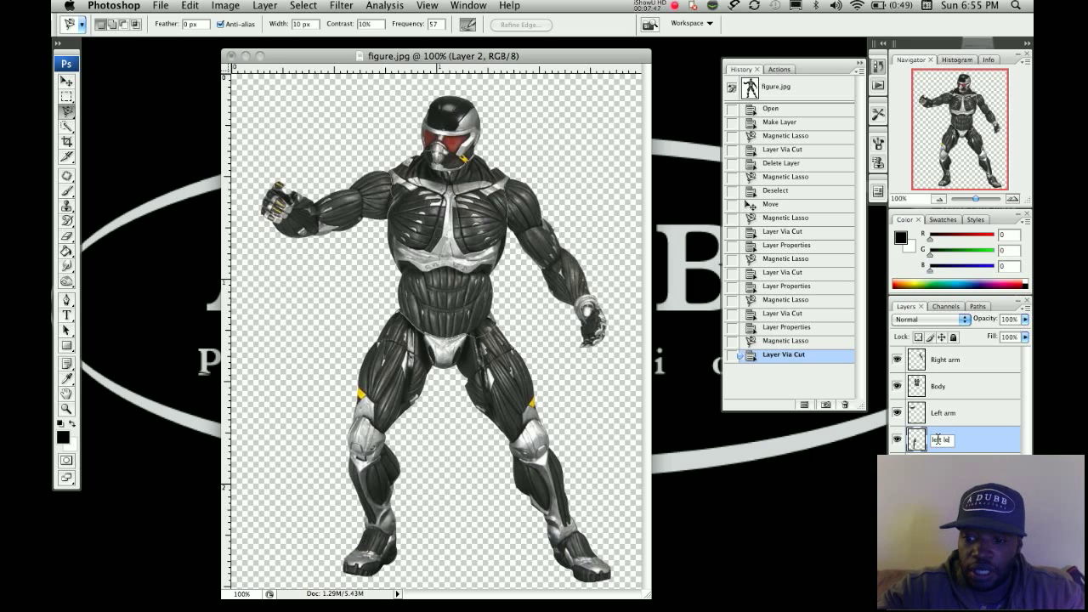
text(g)
key(Return)
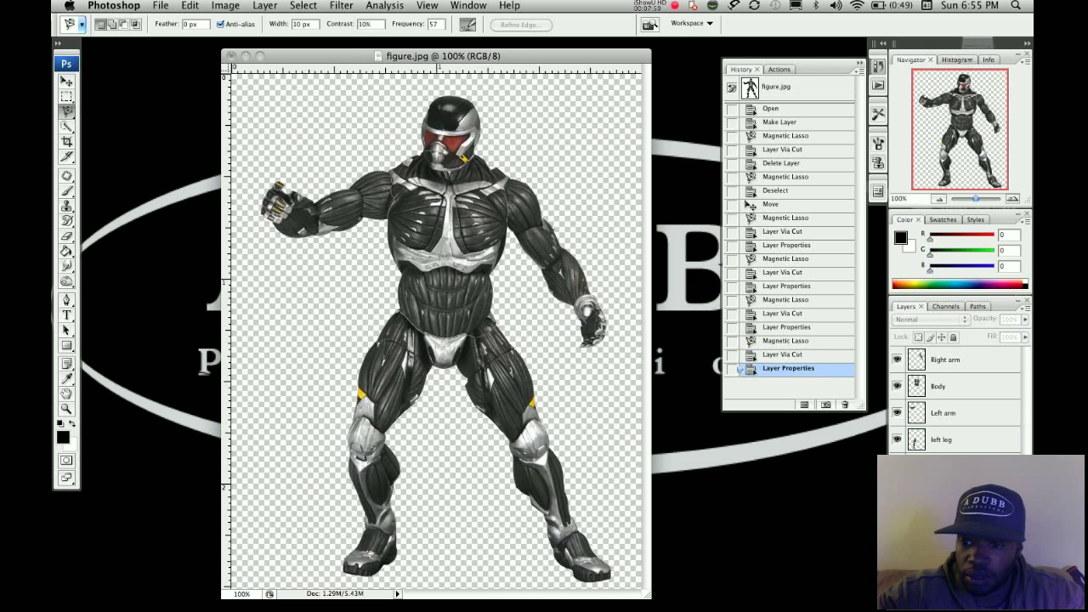
click(952, 465)
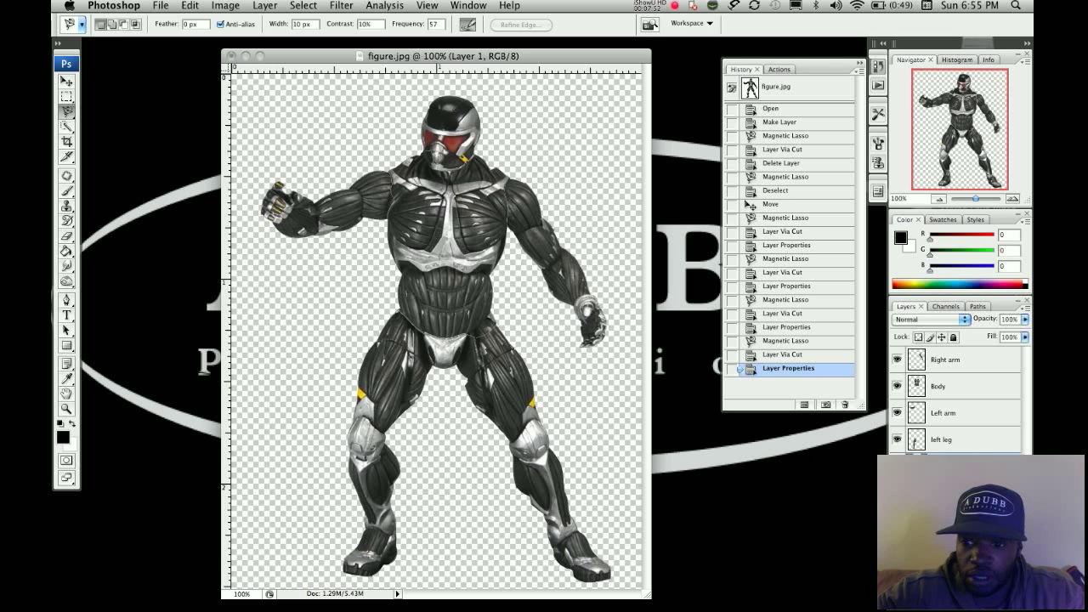
Step: Trace around the remaining right leg and cut it onto its own new layer
click(428, 334)
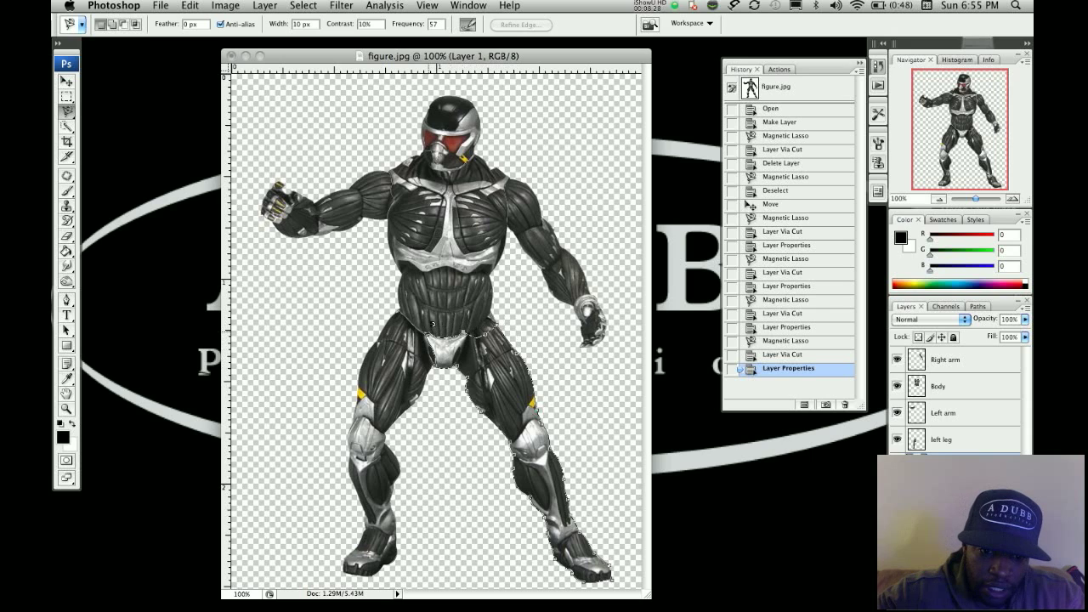
double_click(431, 326)
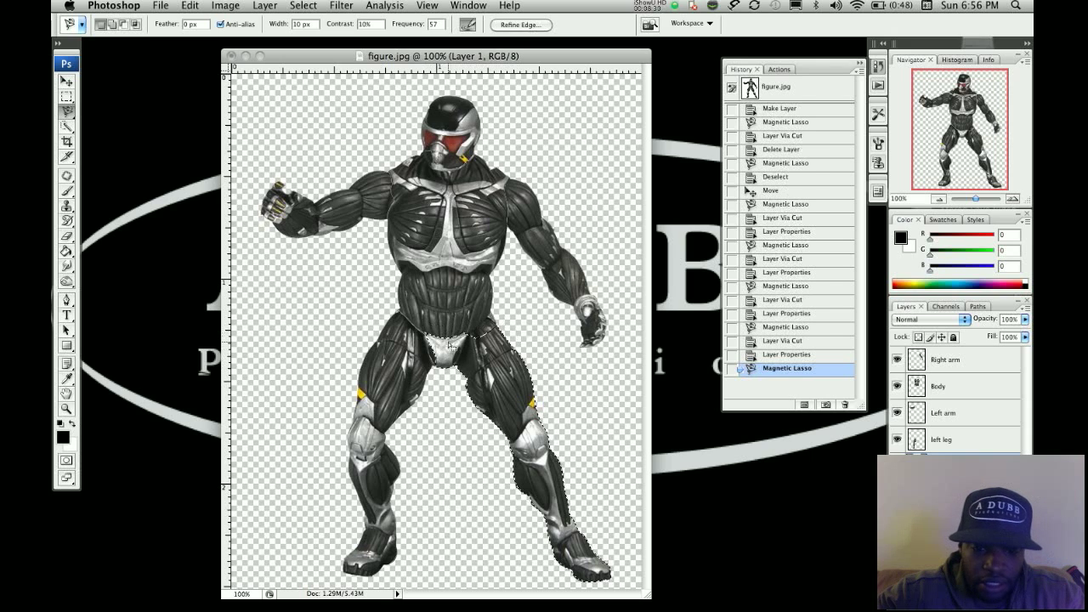
right_click(464, 356)
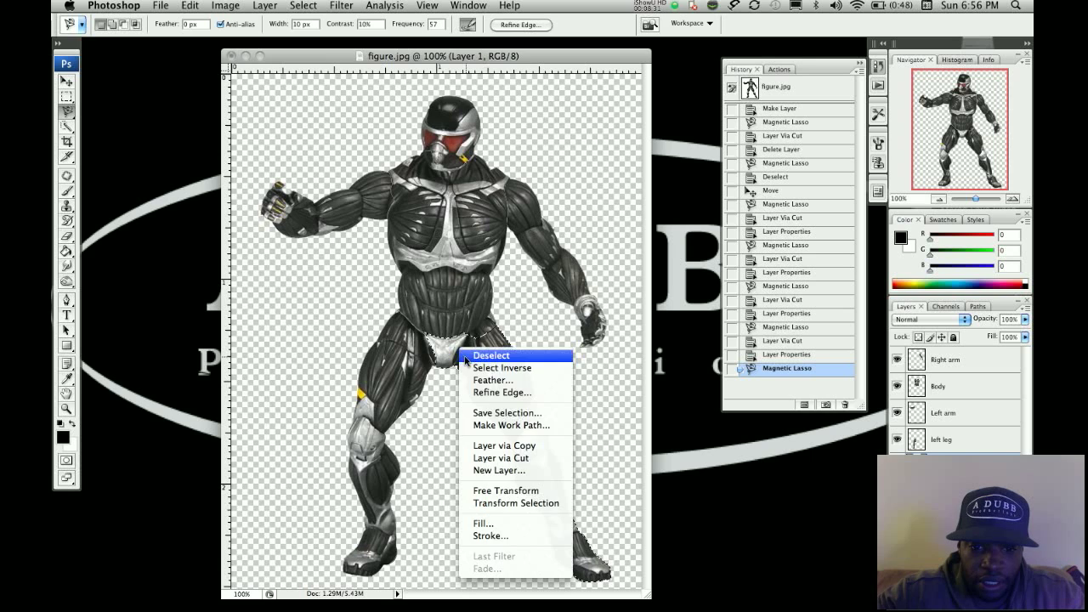
click(503, 458)
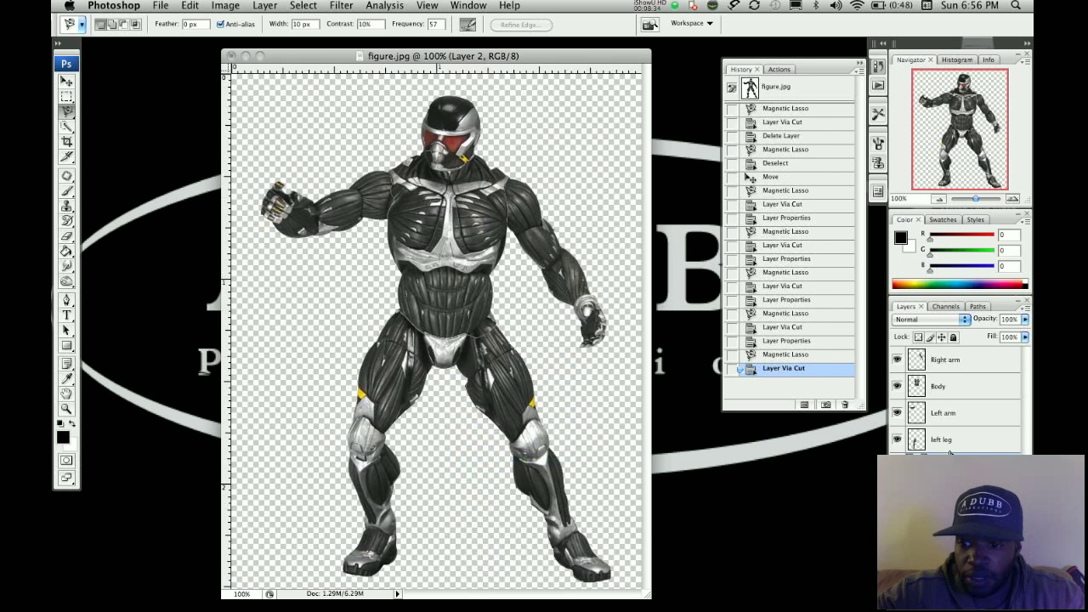
Step: Cancel the accidentally opened Layer Style dialog and confirm the new leg layer's name
double_click(977, 374)
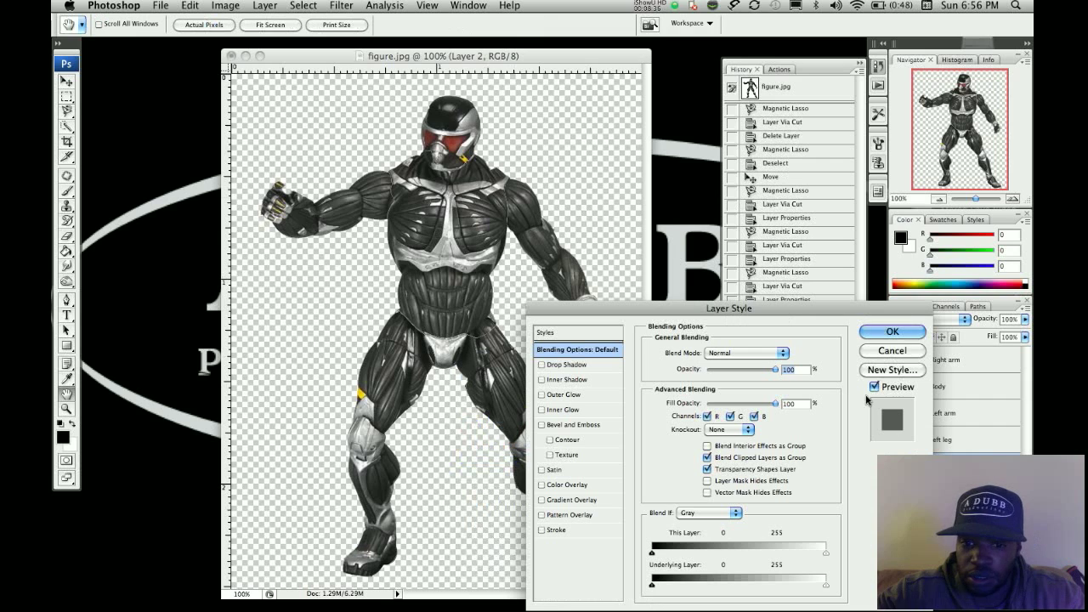
click(886, 352)
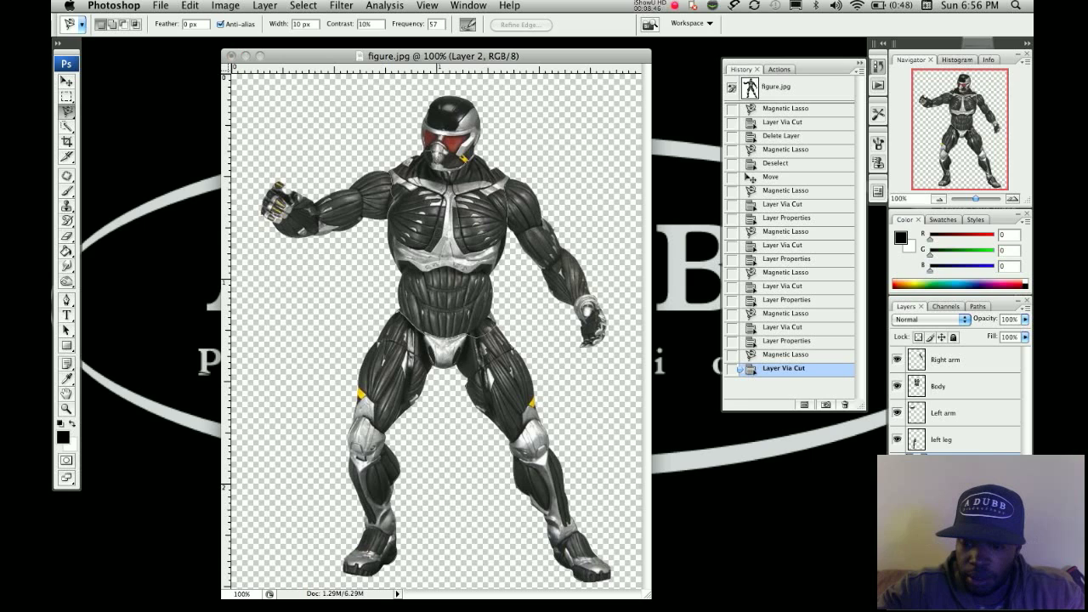
key(Return)
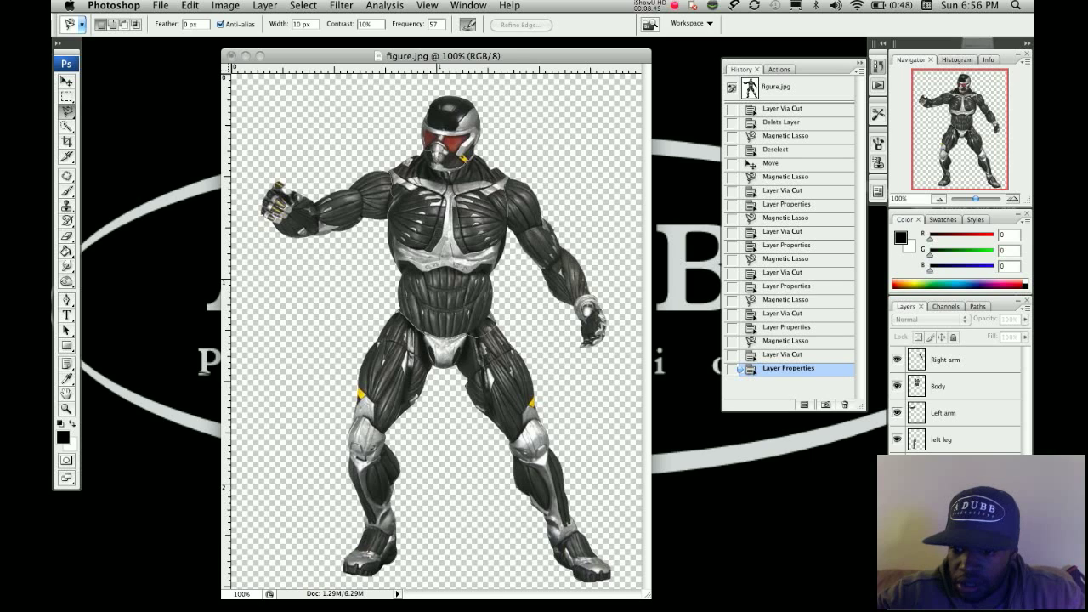
Step: Trace the helmet on Layer 1 with the Magnetic Lasso and move it onto a new layer named Head
click(438, 155)
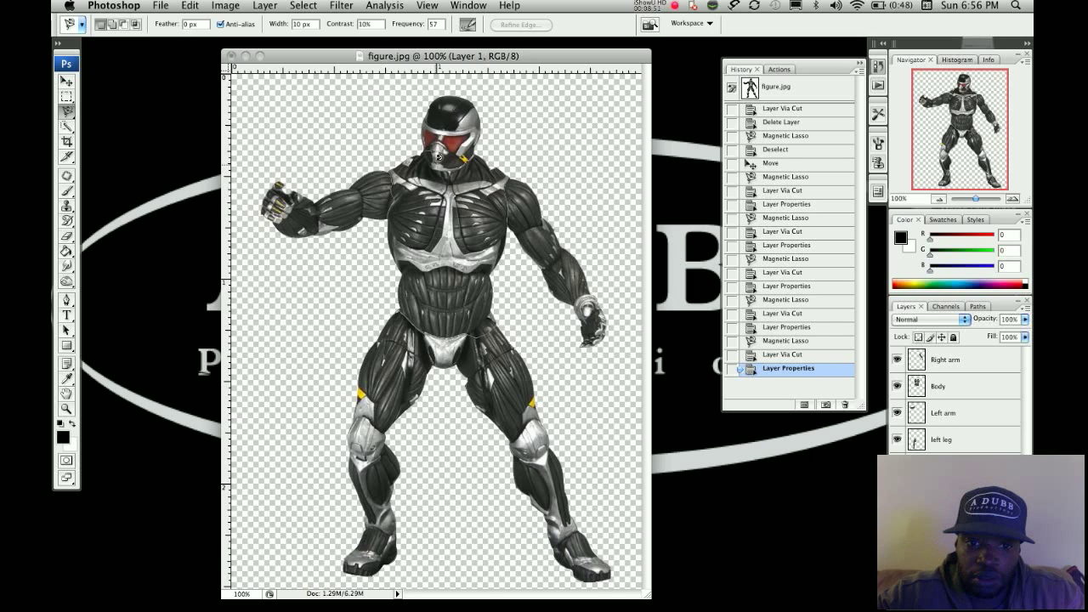
click(431, 167)
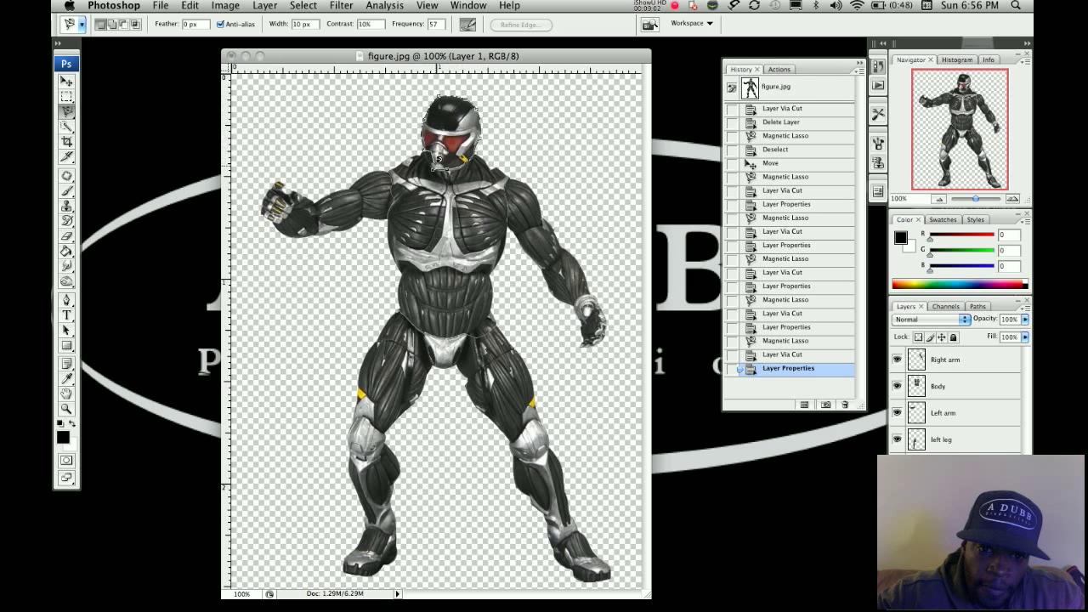
click(448, 162)
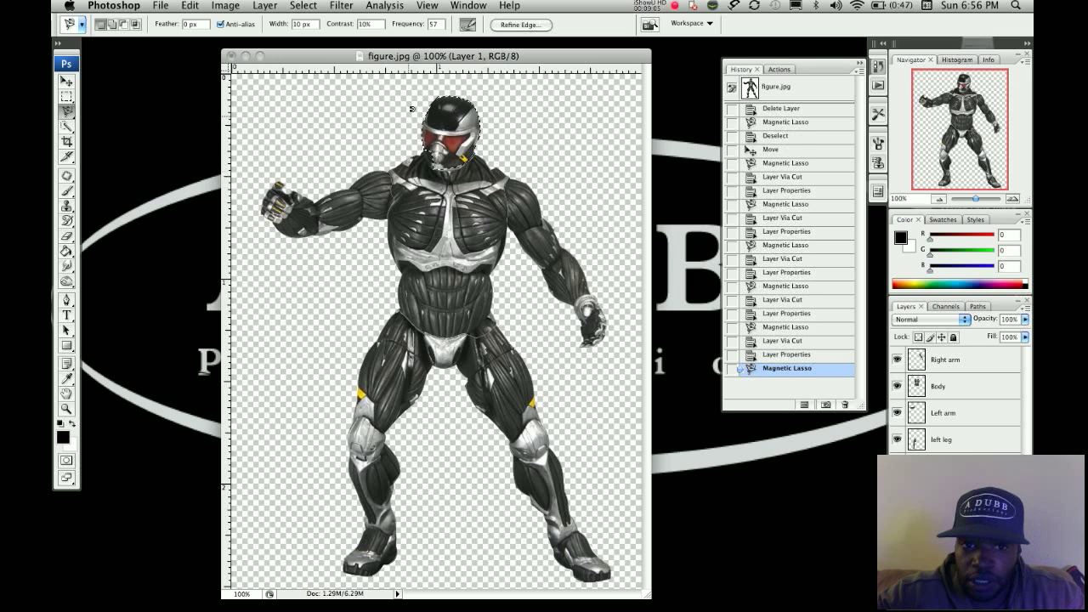
right_click(435, 146)
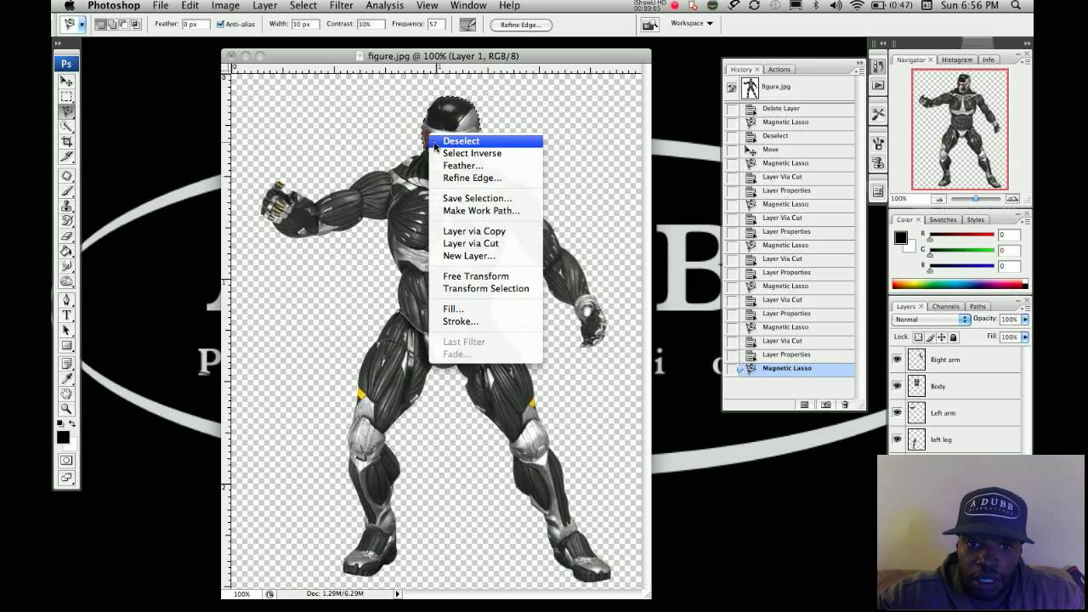
click(478, 244)
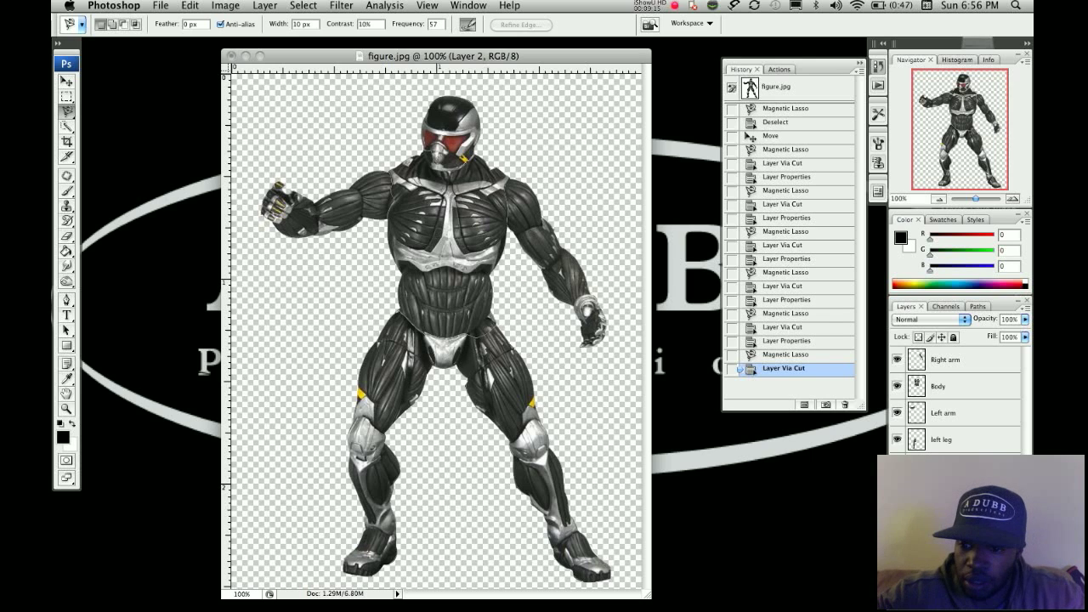
key(Return)
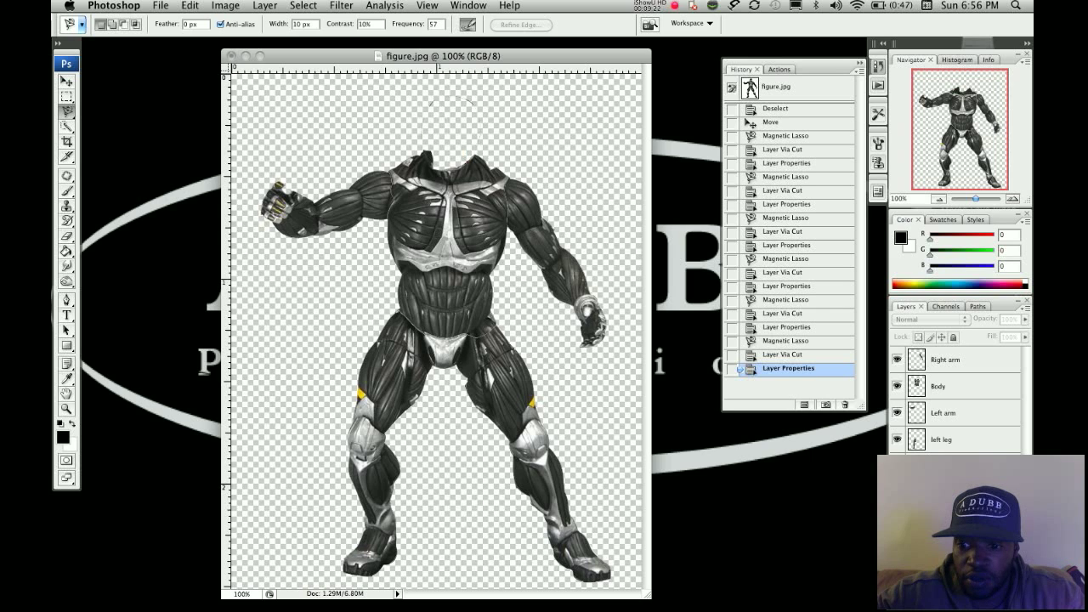
Step: Delete the leftover Layer 1, then make the head, leg, arm and body layers visible again
drag(897, 493, 897, 359)
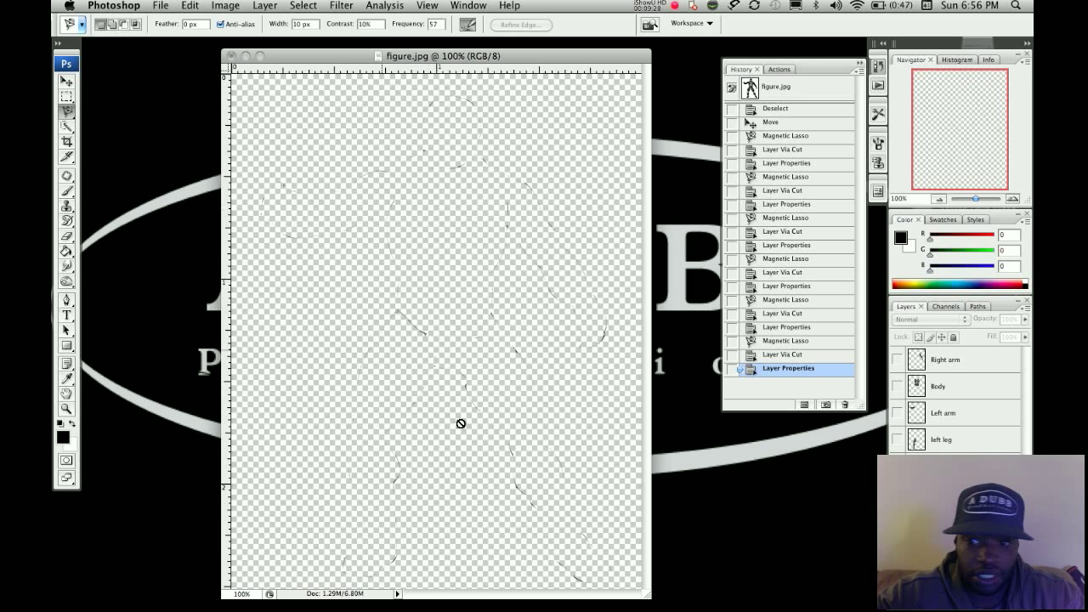
right_click(951, 381)
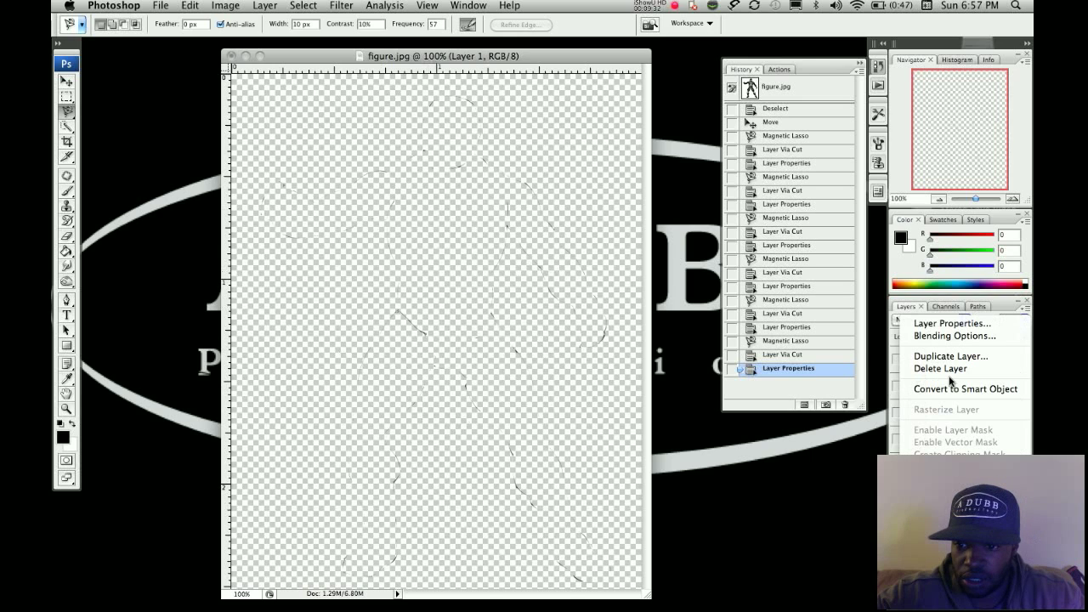
click(950, 369)
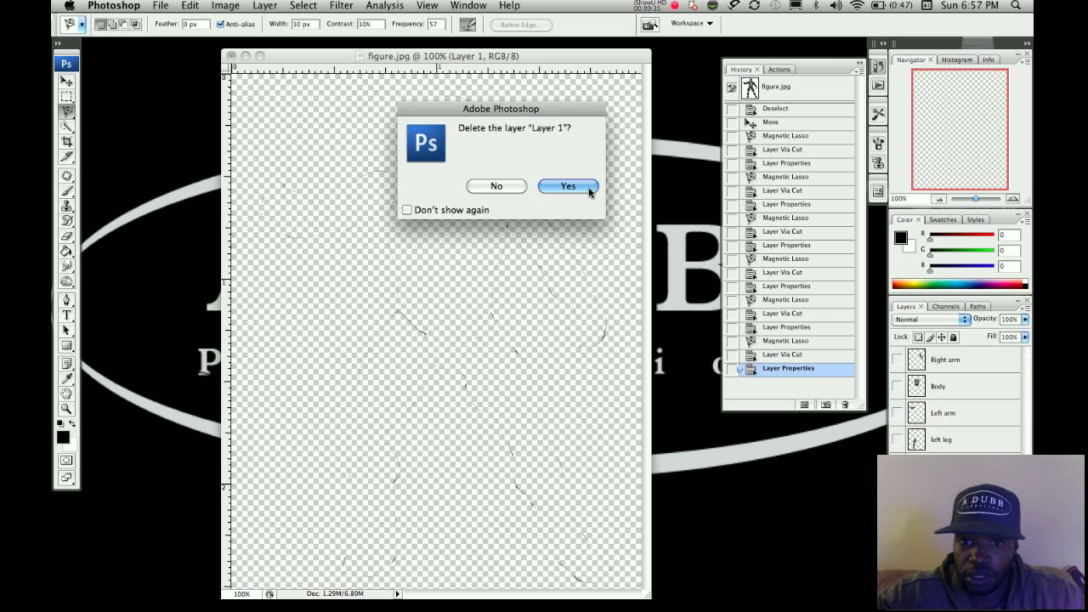
click(568, 186)
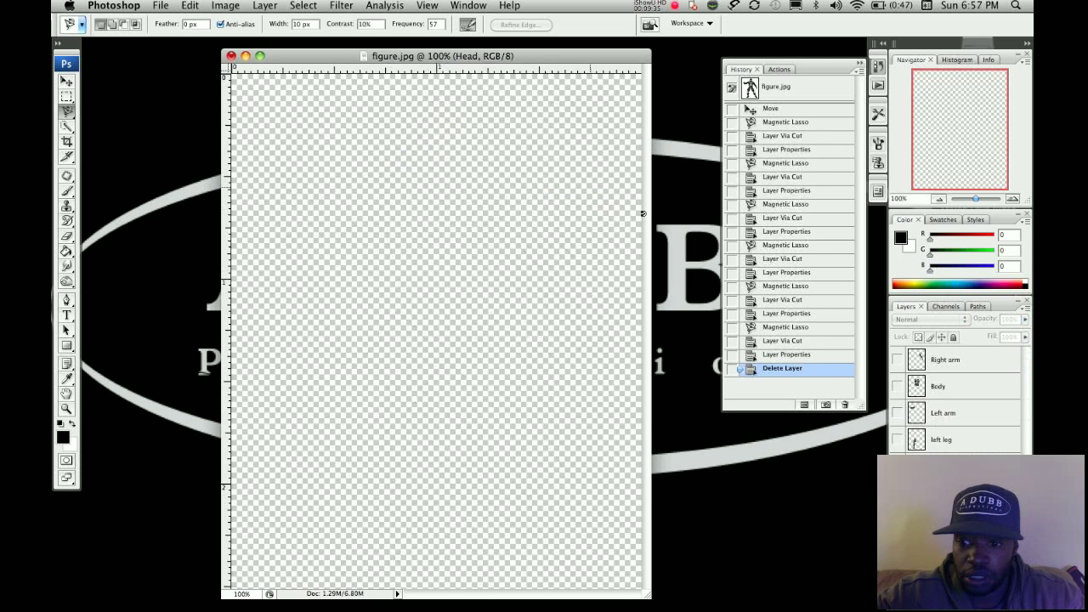
drag(897, 439, 897, 419)
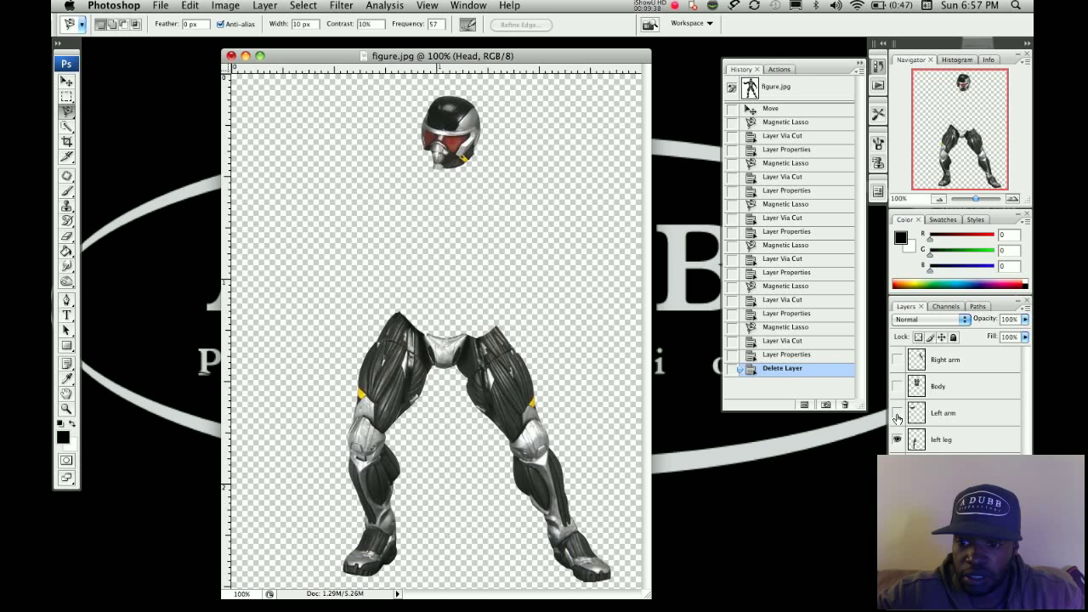
drag(896, 416, 897, 357)
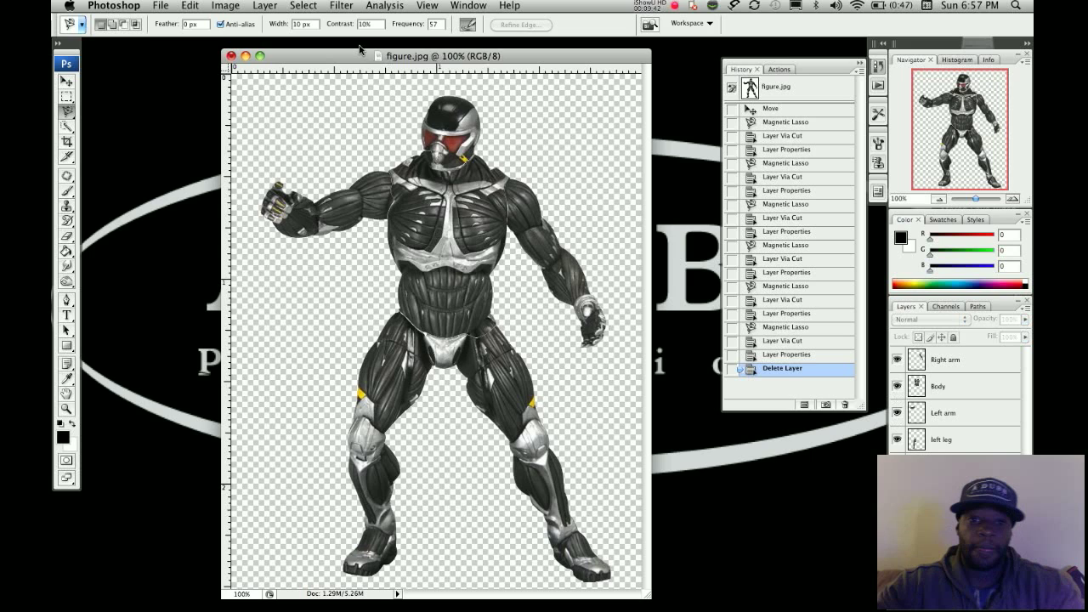
Step: Save As figure.psd on the Desktop in Photoshop format, accepting the compatibility options
click(160, 5)
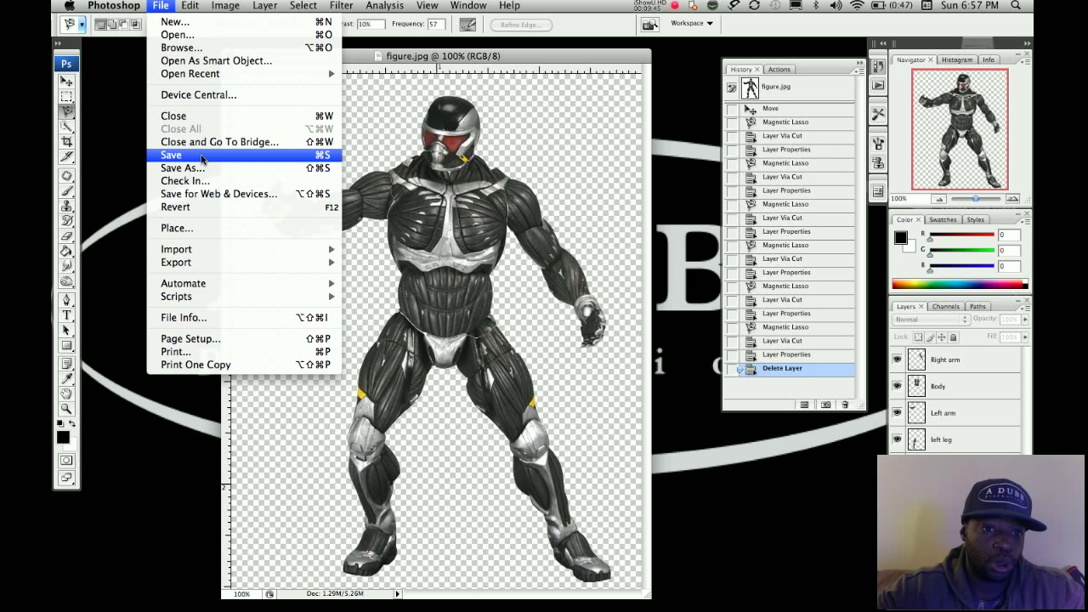
click(203, 157)
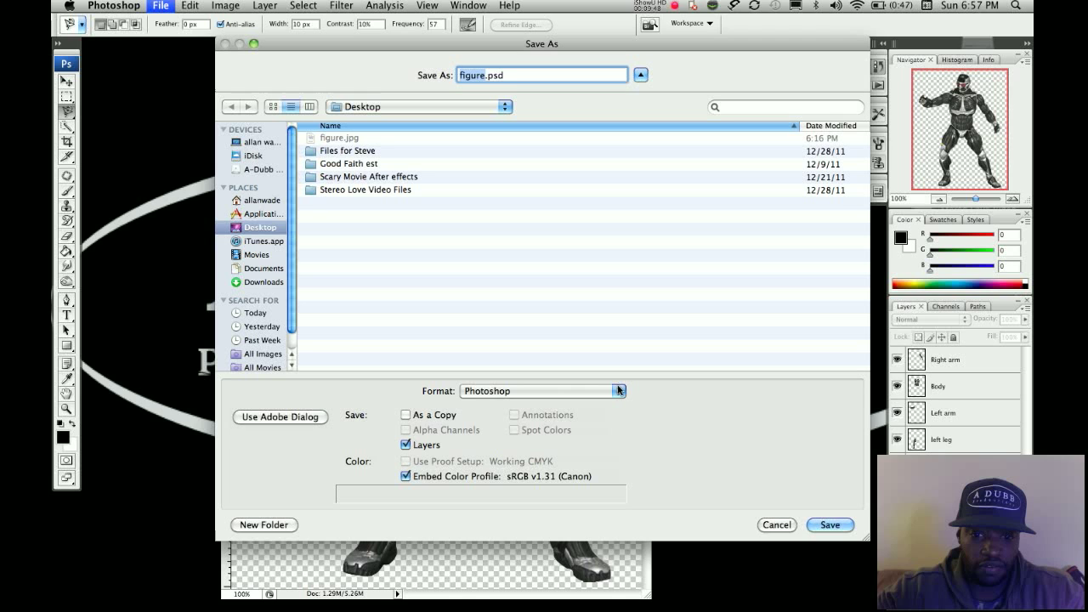
click(619, 390)
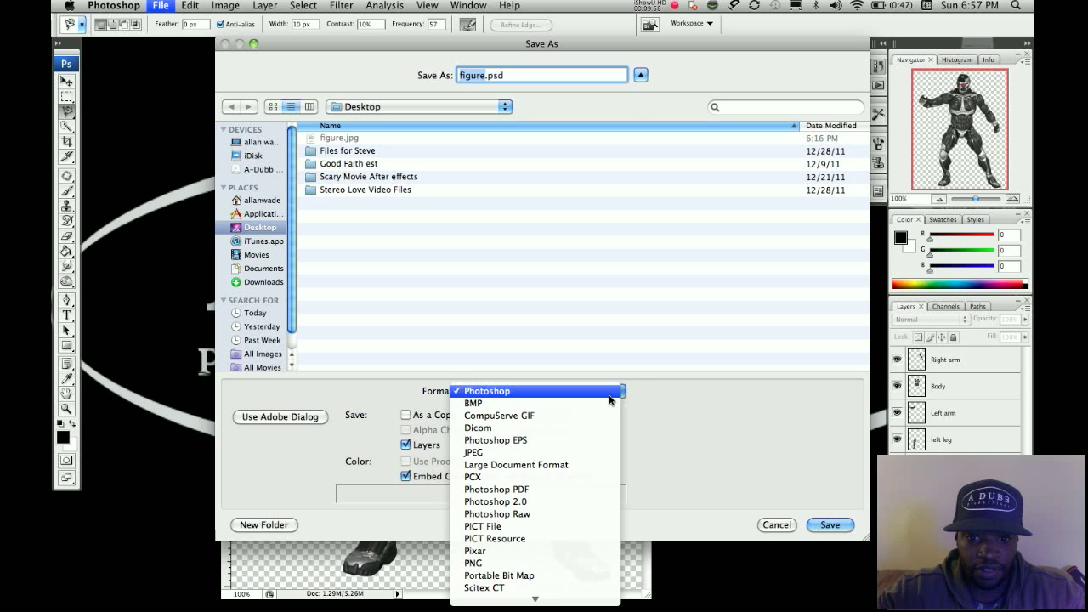
click(610, 394)
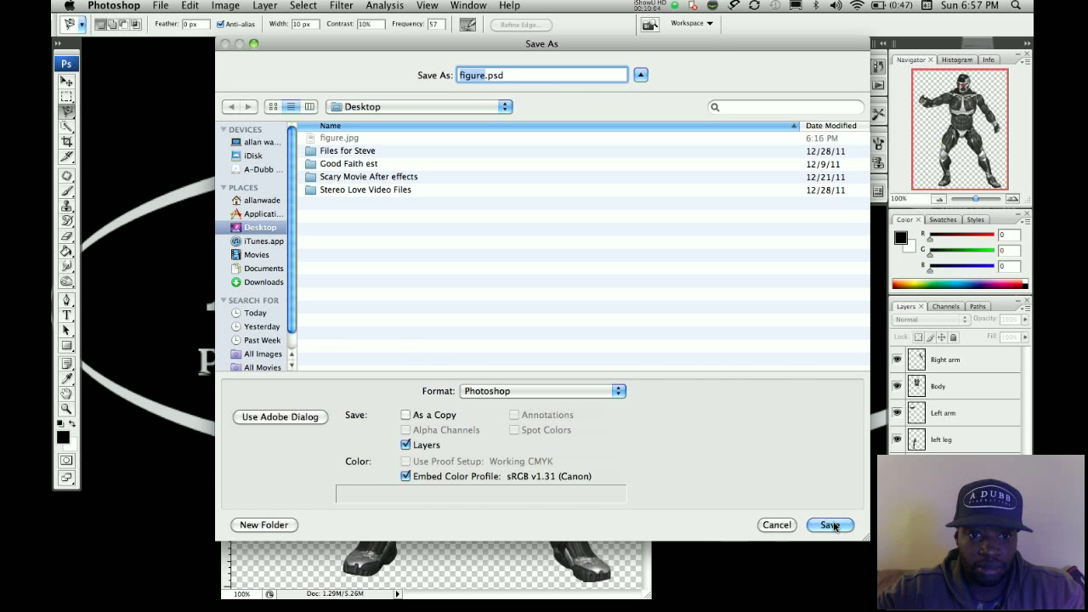
click(831, 525)
click(858, 263)
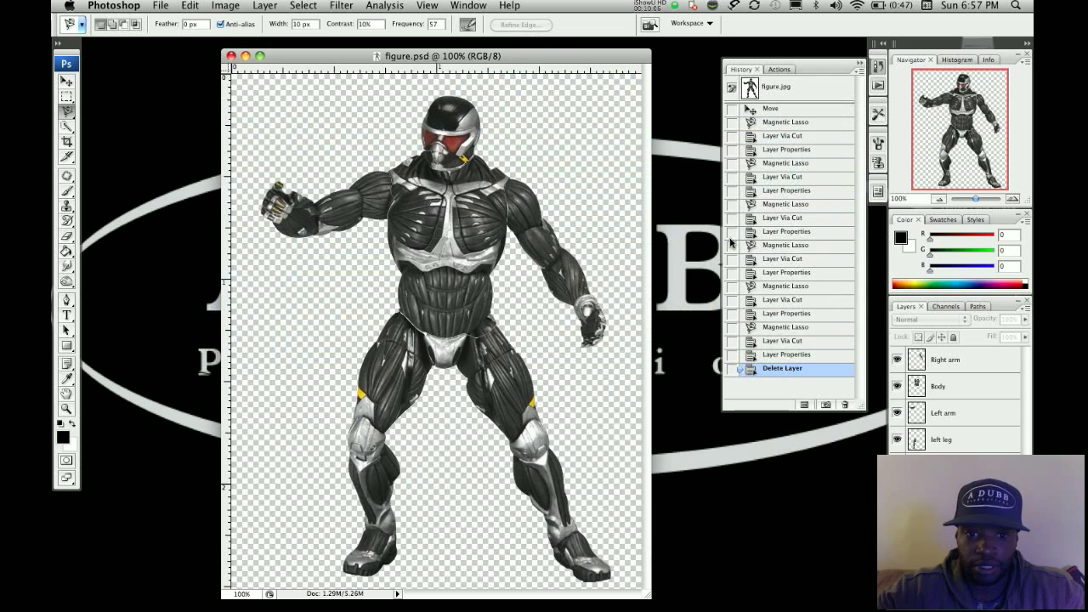
click(159, 6)
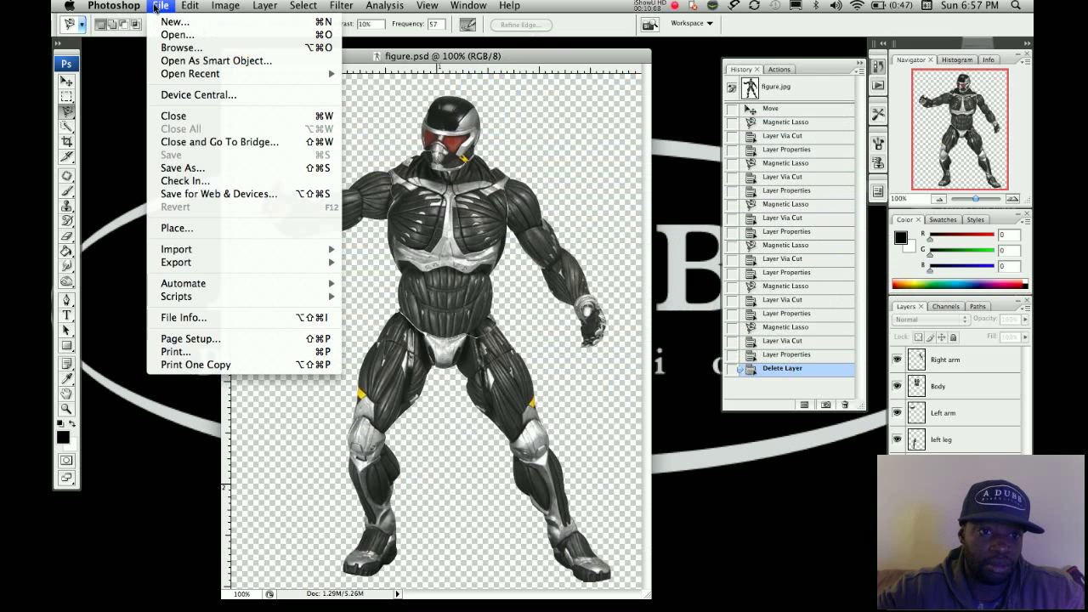
Step: Save a TIFF copy as figure.tif with the default TIFF options and layers kept, then close the document
click(178, 167)
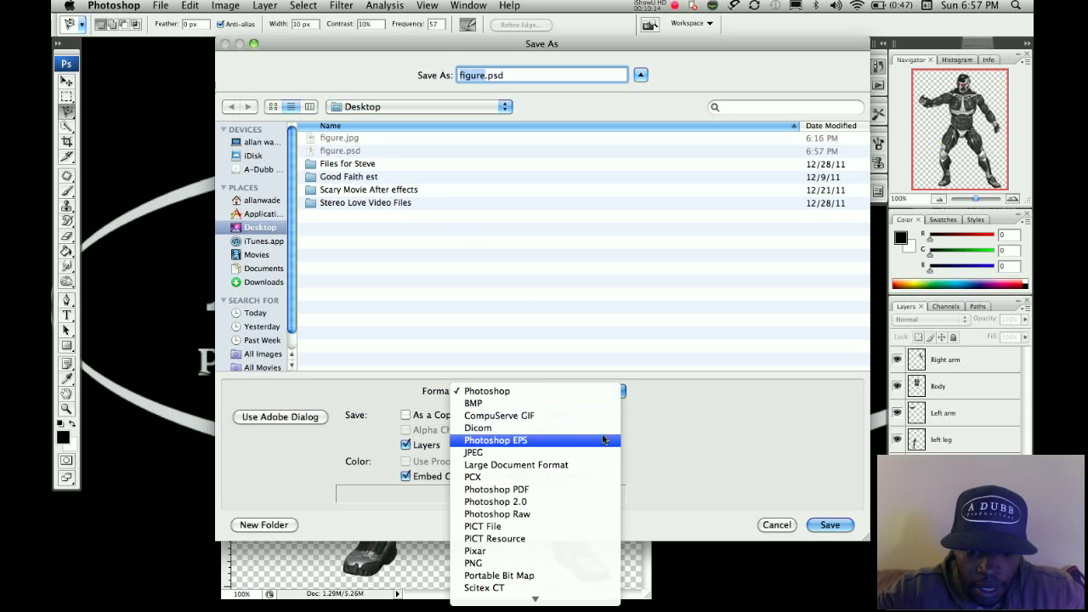
click(595, 562)
click(621, 394)
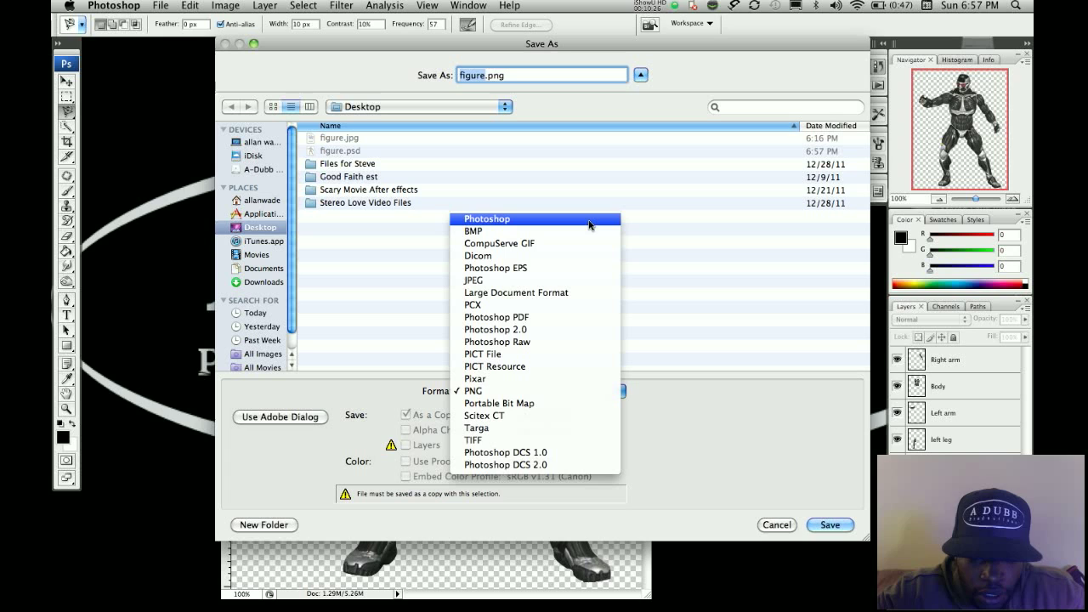
click(583, 441)
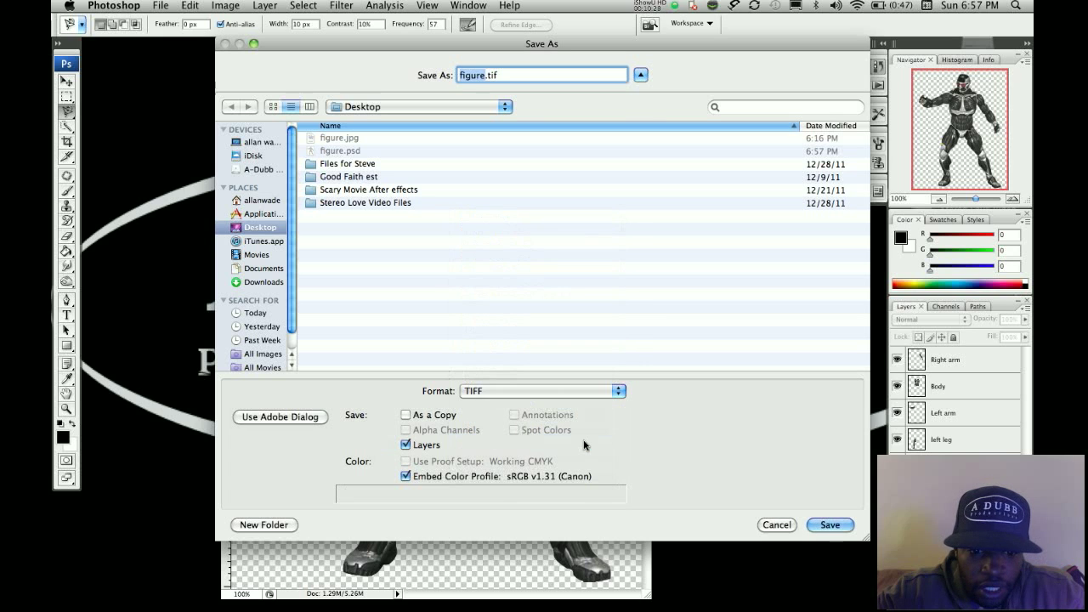
click(827, 525)
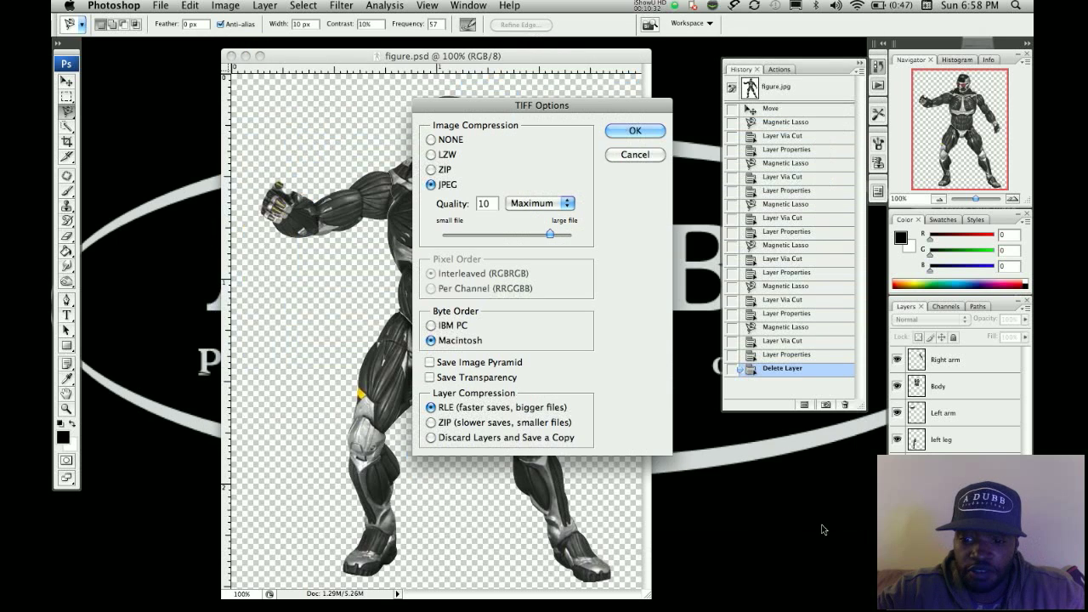
click(619, 134)
click(585, 184)
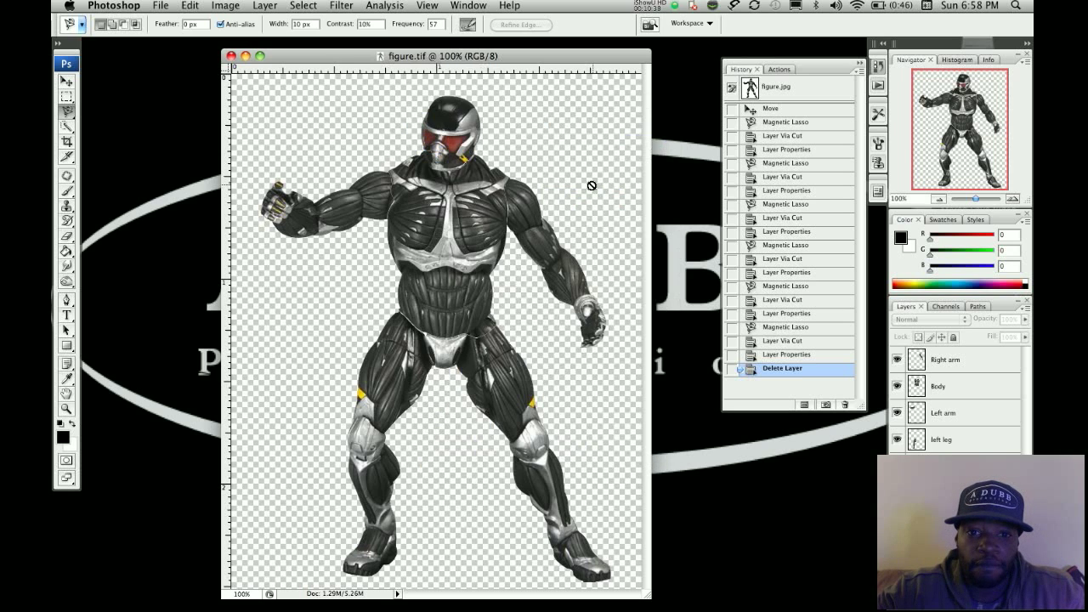
click(231, 56)
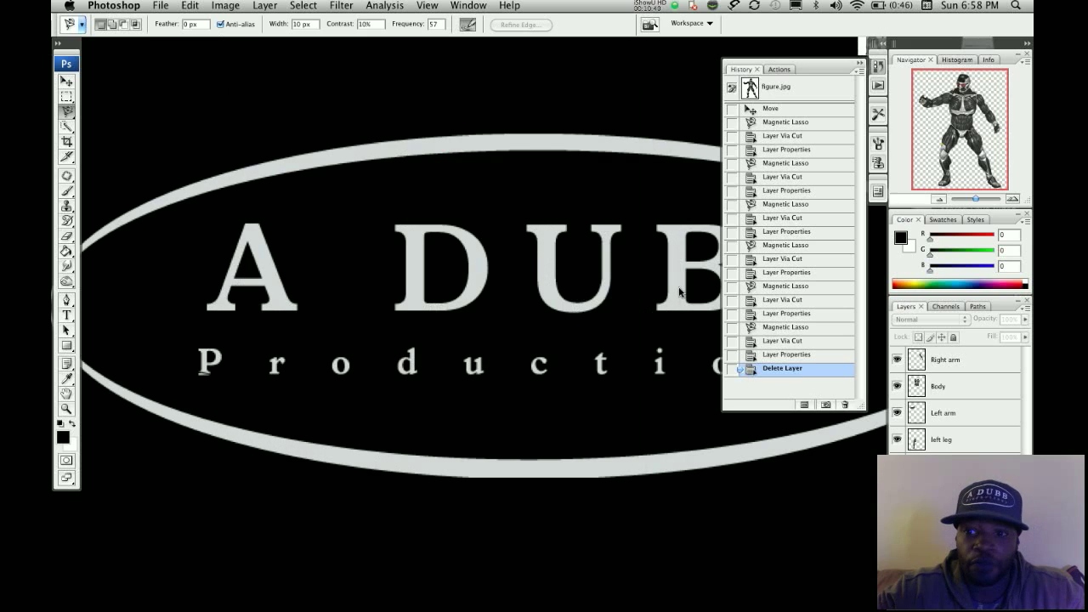
Step: Quit Photoshop with Cmd+Q and deselect figure.jpg on the desktop
key(super+q)
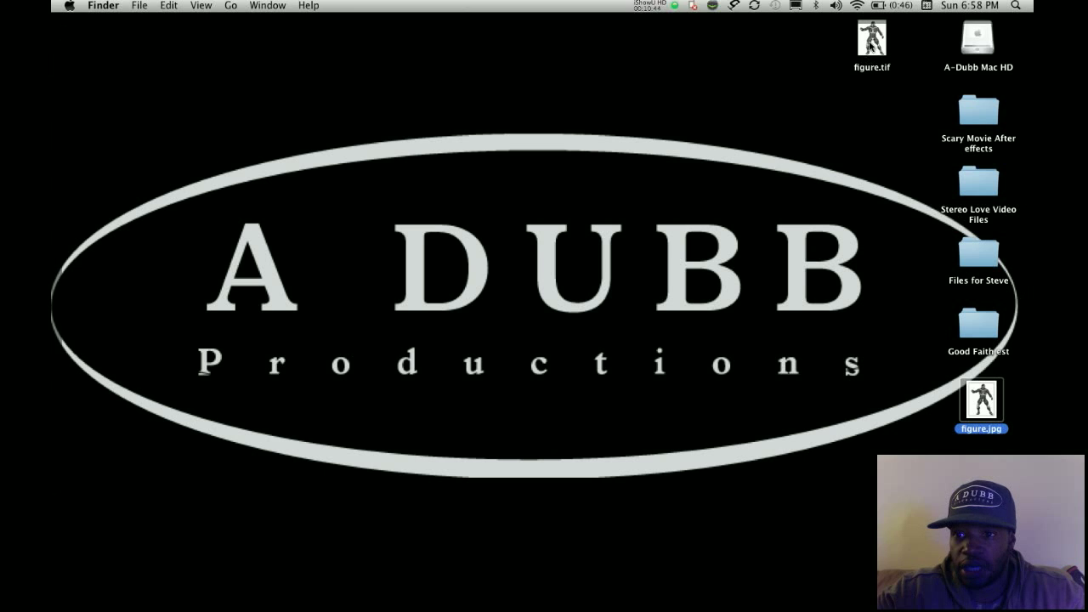
mouse_move(53, 609)
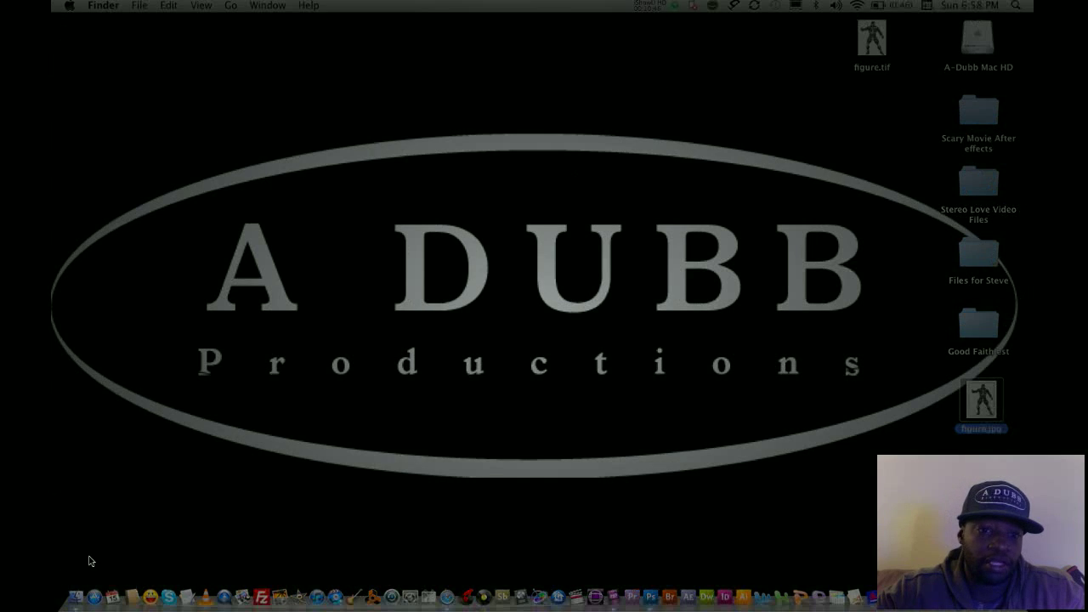
click(311, 374)
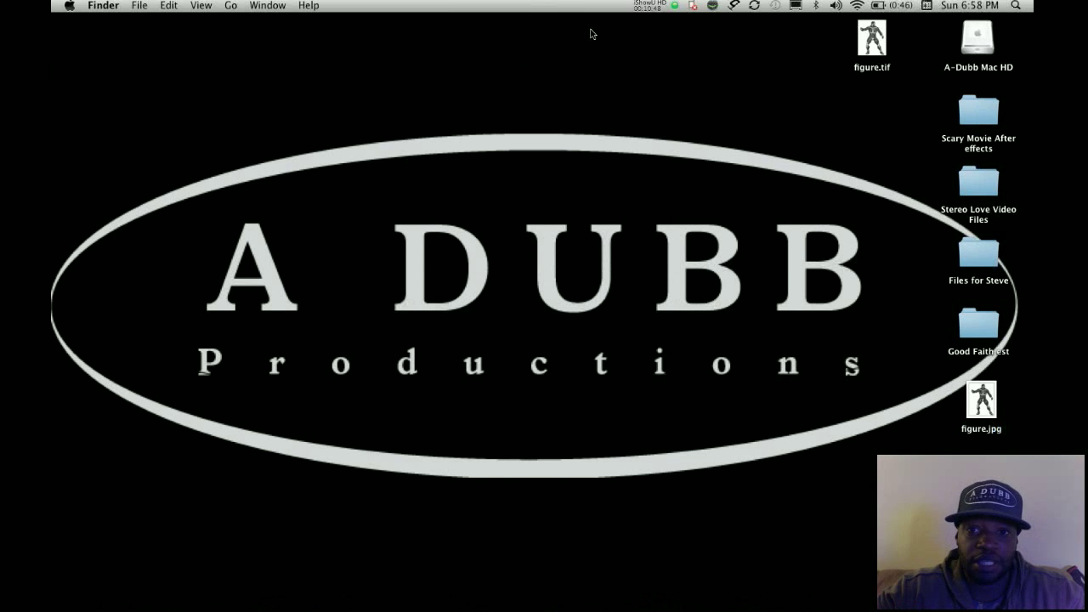